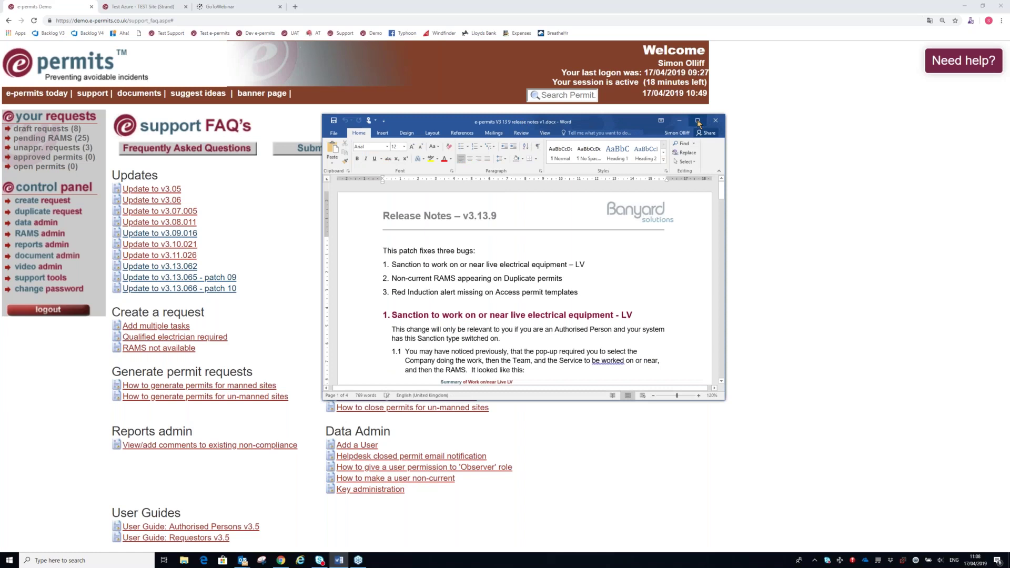
View the v3.13.9 release notes enlarged in Word, and switch back to the e-permits TEST site in the browser.
click(698, 121)
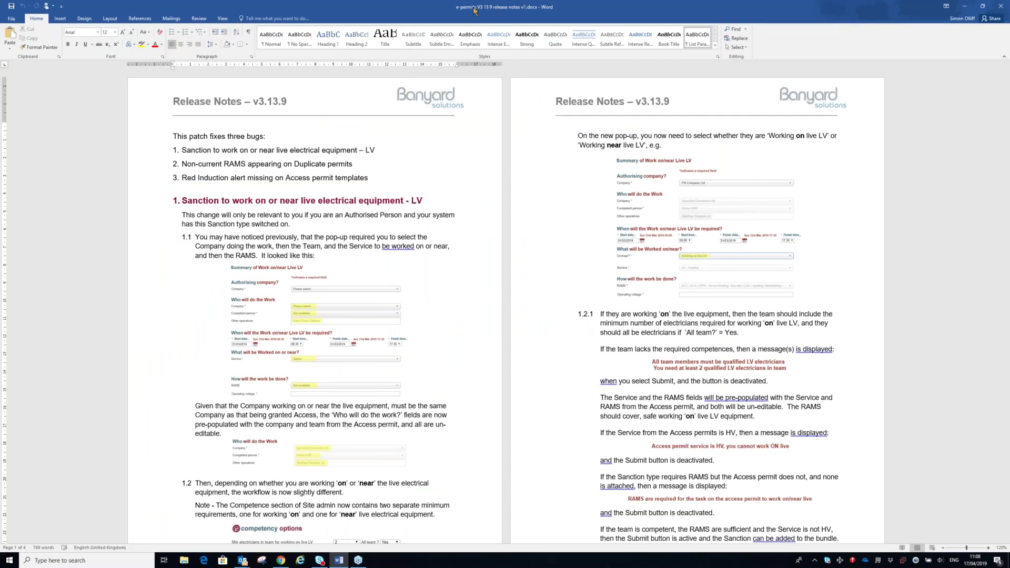
key(alt+Tab)
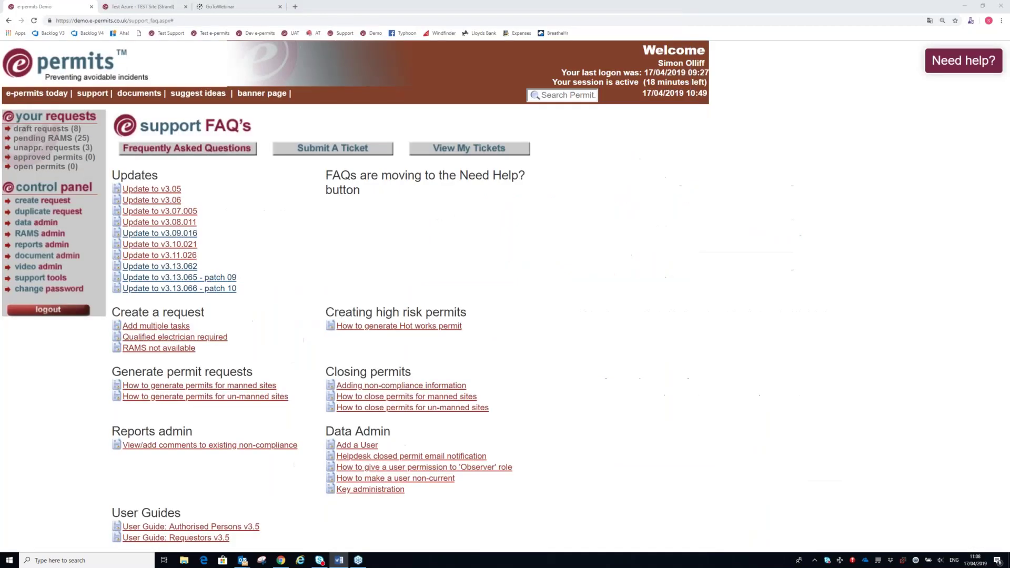
click(141, 9)
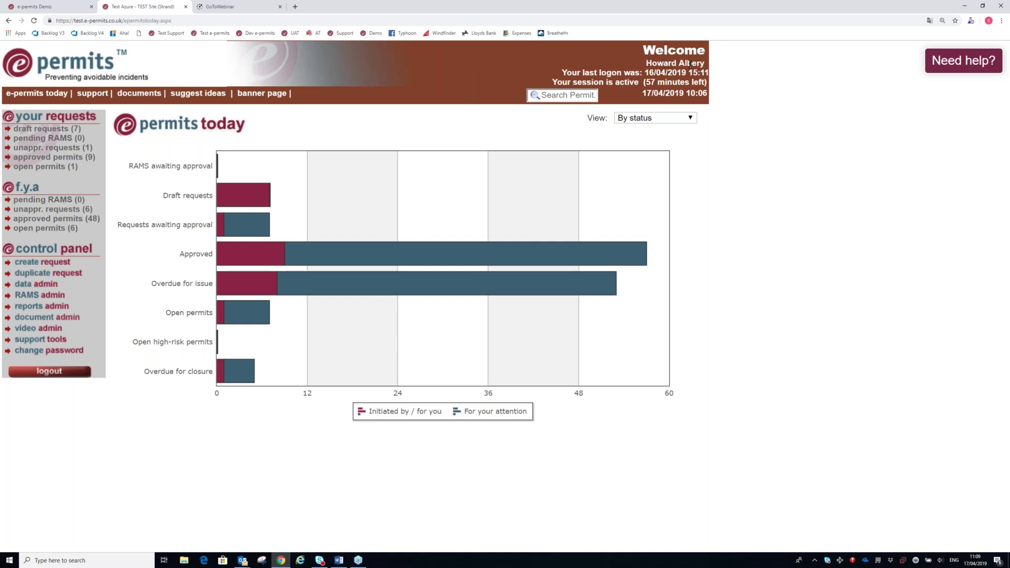
Open the requests awaiting approval for your attention from the status chart, and bring up the task details of request 011081.
mouse_move(250, 225)
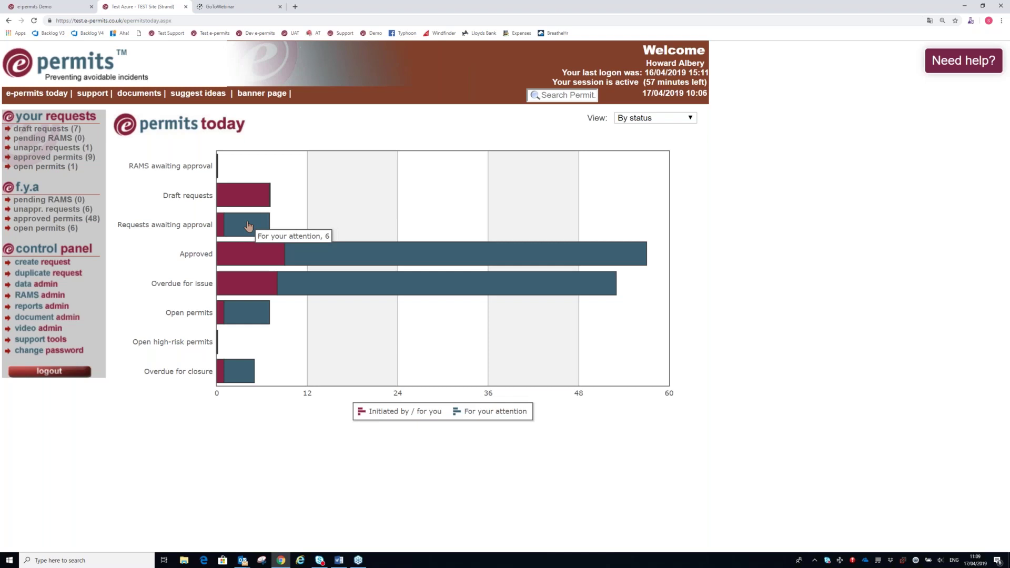
click(250, 226)
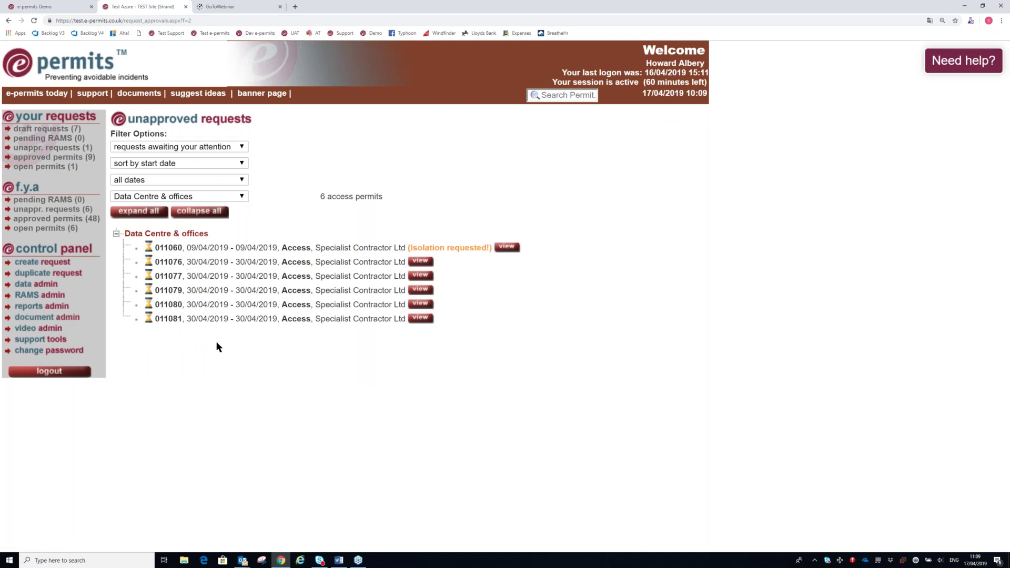
click(420, 319)
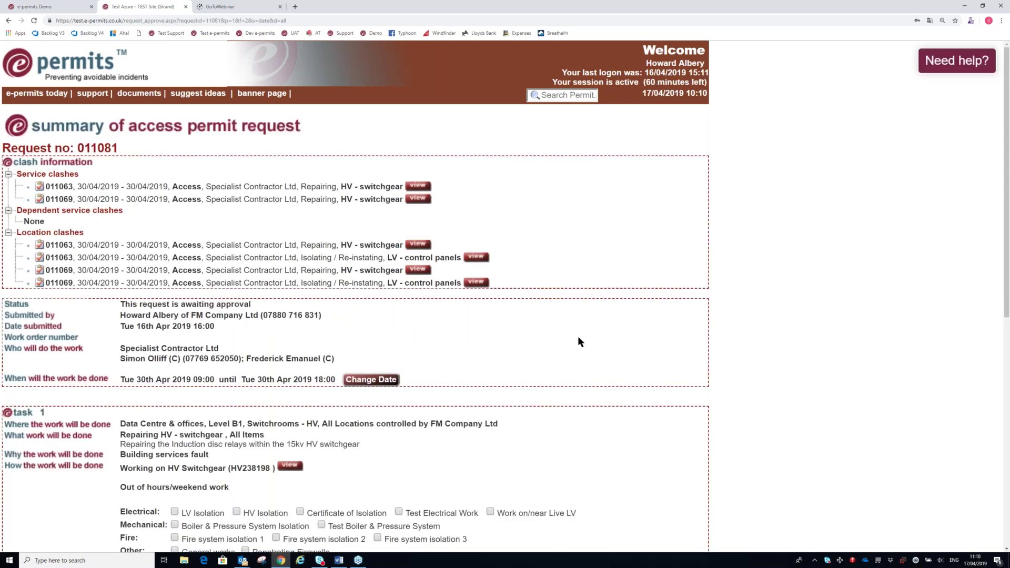
scroll(578, 342, down, 2)
scroll(585, 367, down, 3)
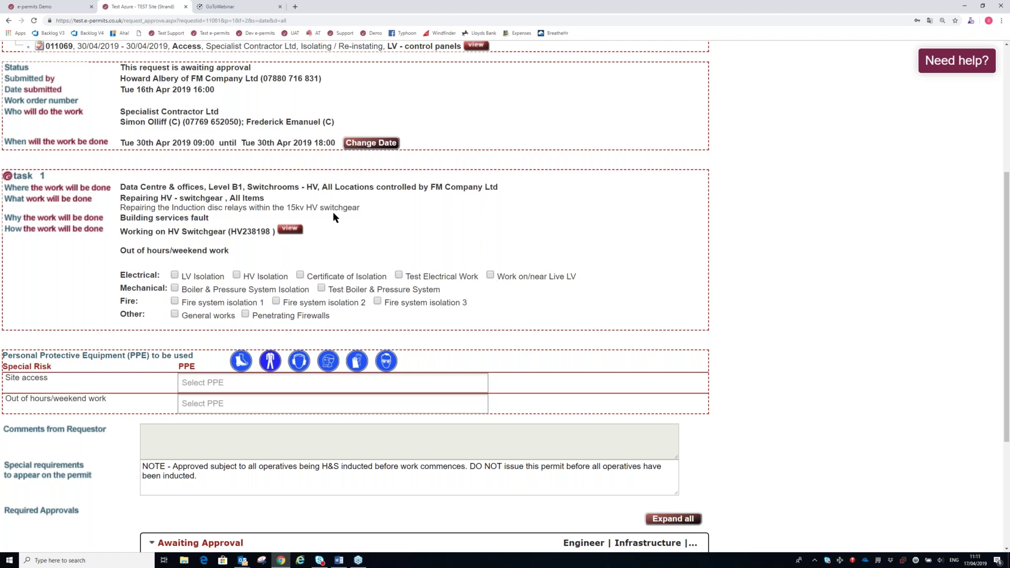
Try a Work on/near Live LV sanction authorised by FM Company Ltd with Working on live LV, and cancel the form.
click(490, 276)
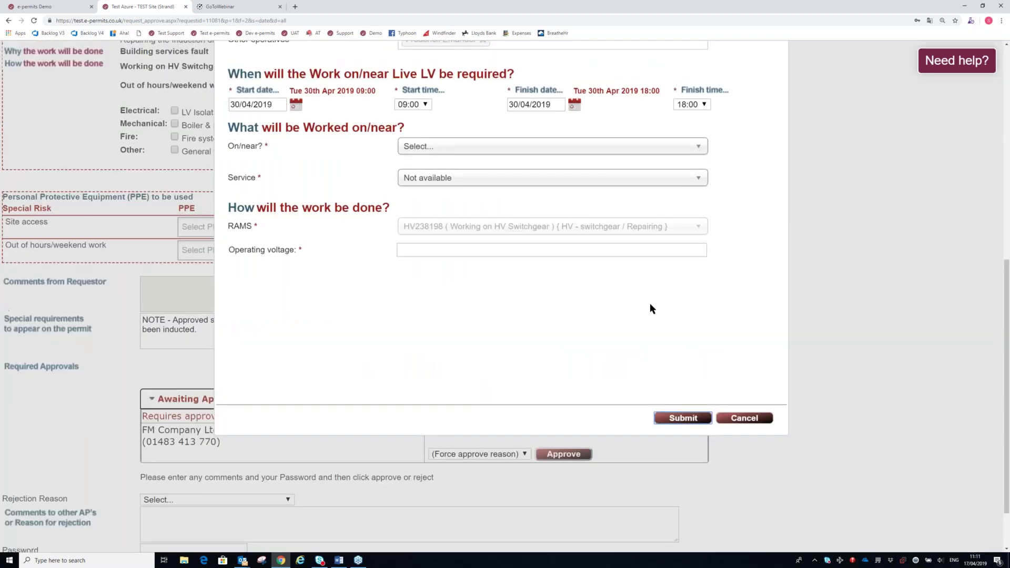
scroll(650, 303, up, 4)
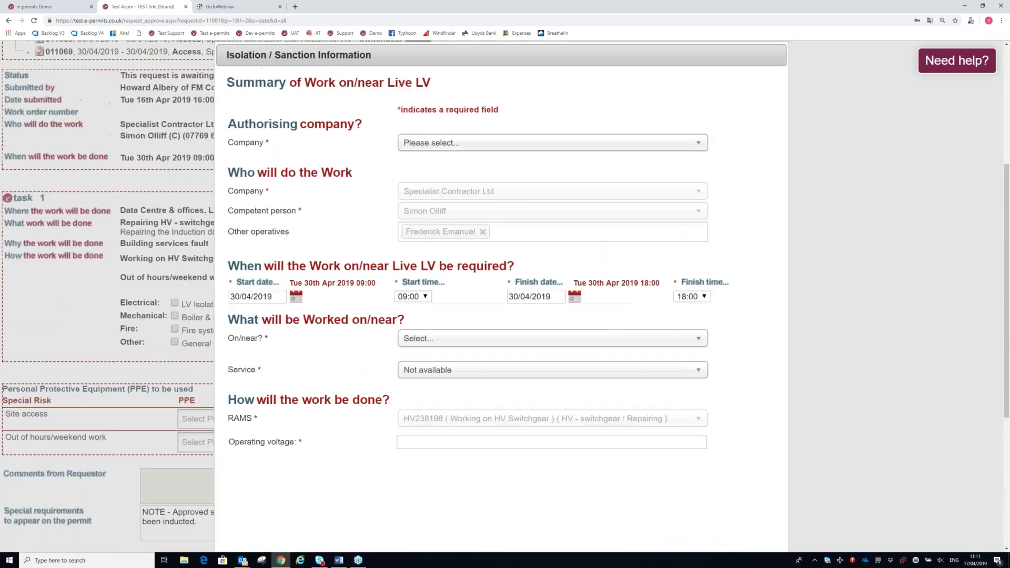
click(467, 146)
click(436, 250)
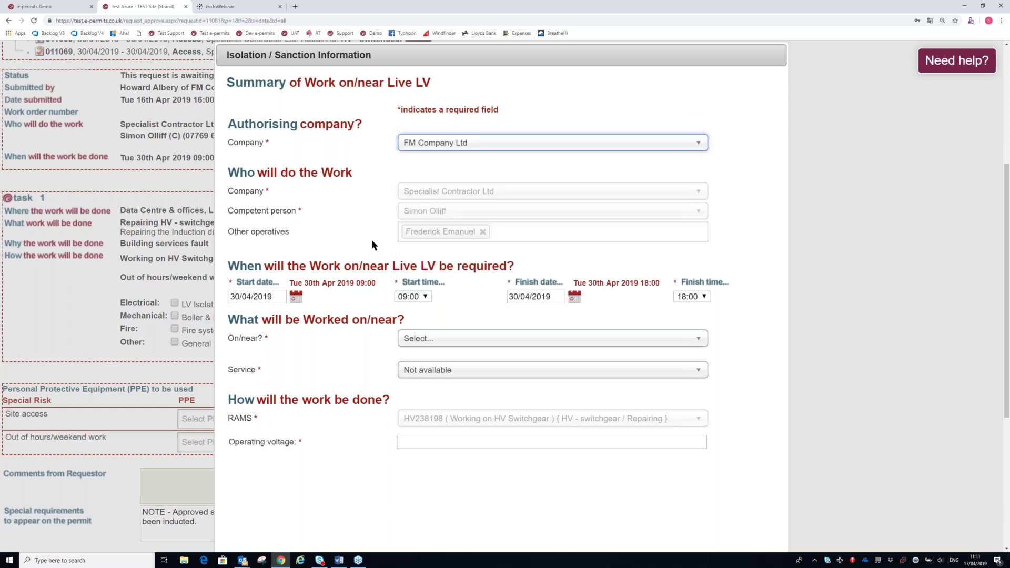
click(418, 342)
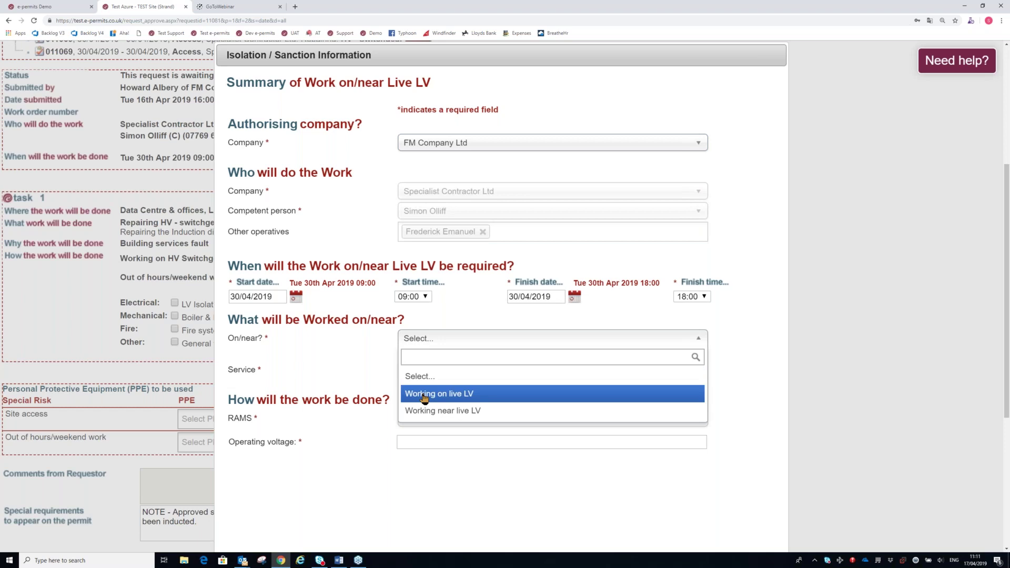
click(424, 395)
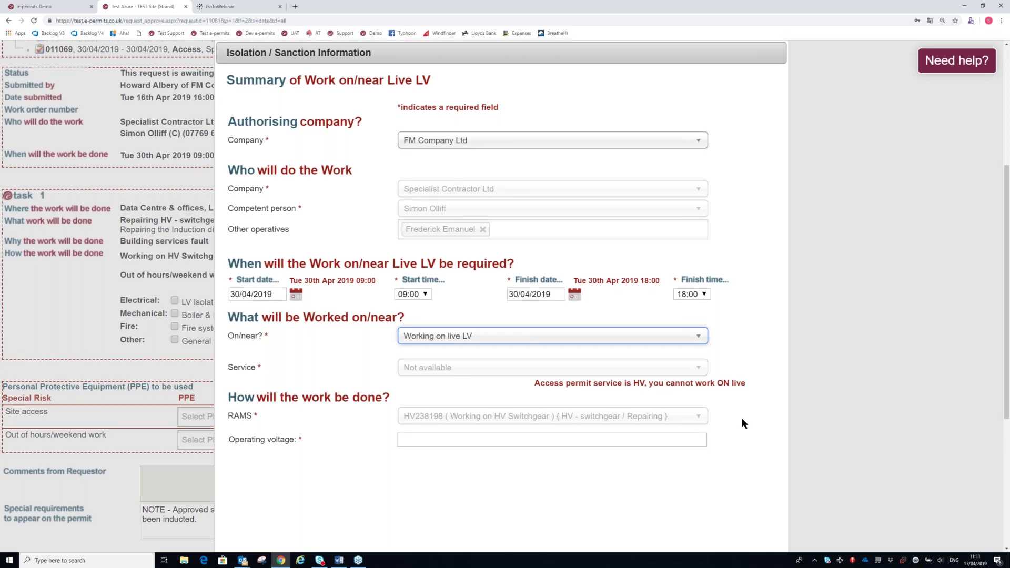
scroll(743, 423, down, 3)
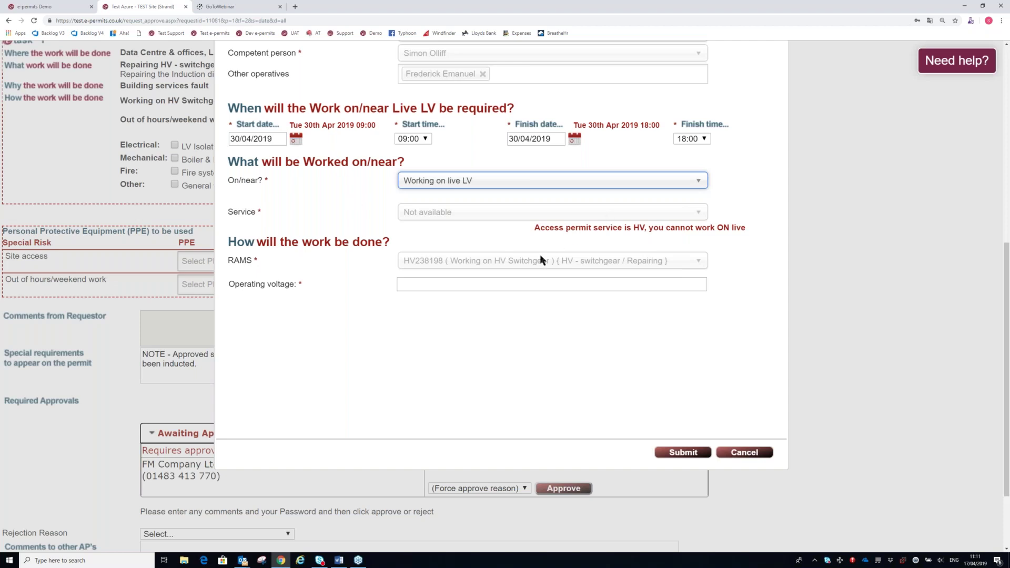
click(743, 456)
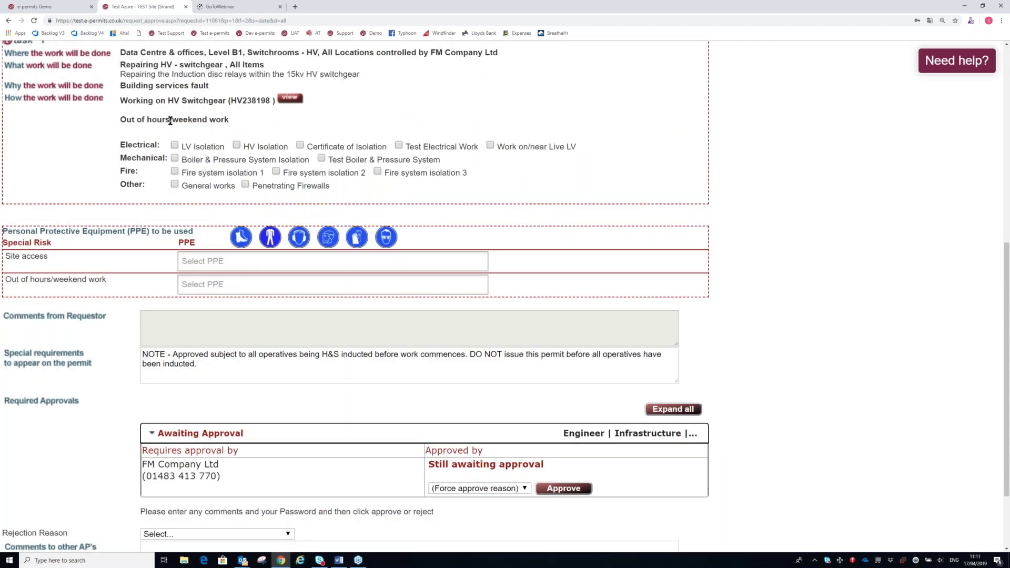
Return to the unapproved requests list and open access permit request 011080.
scroll(170, 120, up, 8)
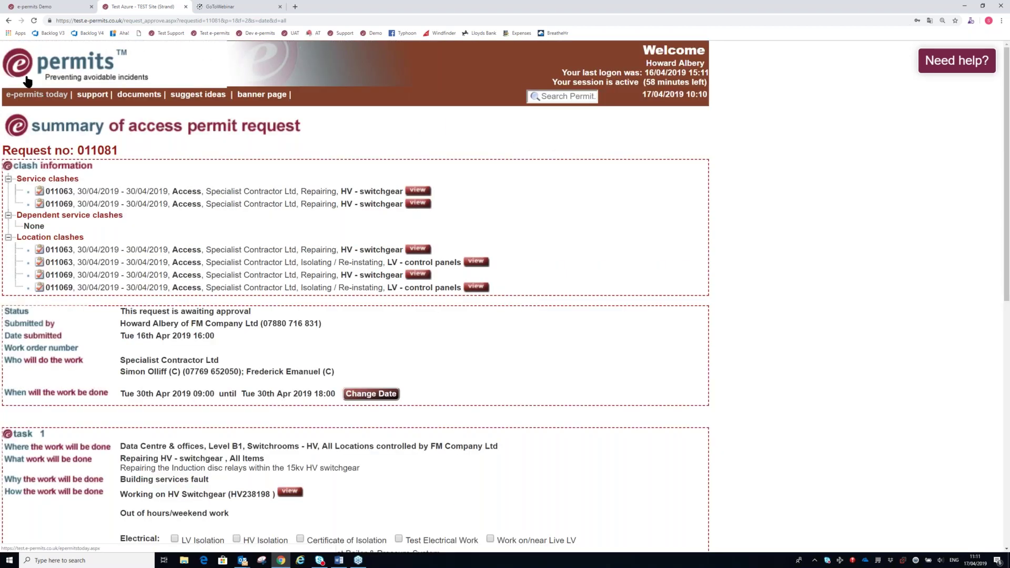
click(9, 21)
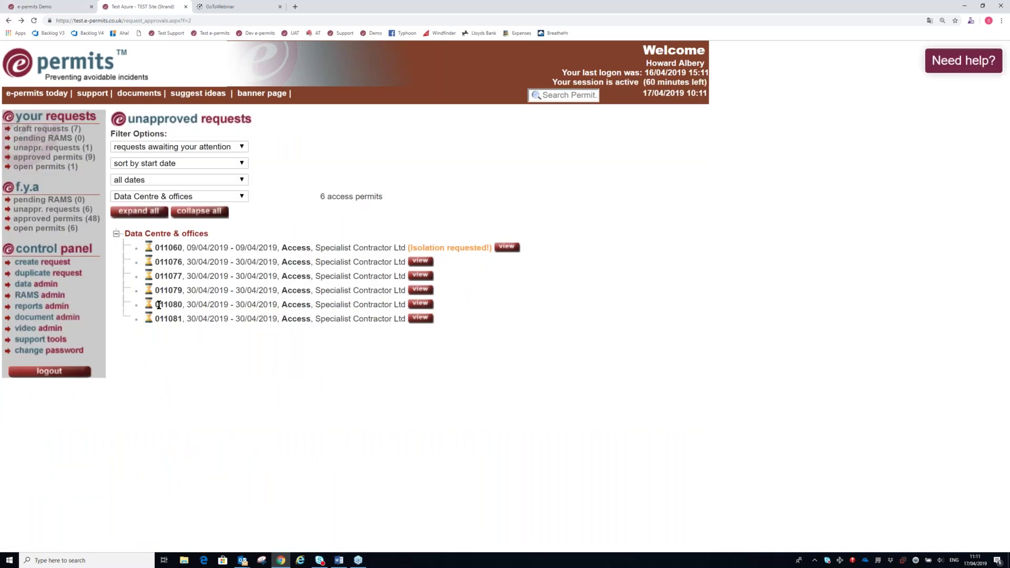
click(420, 305)
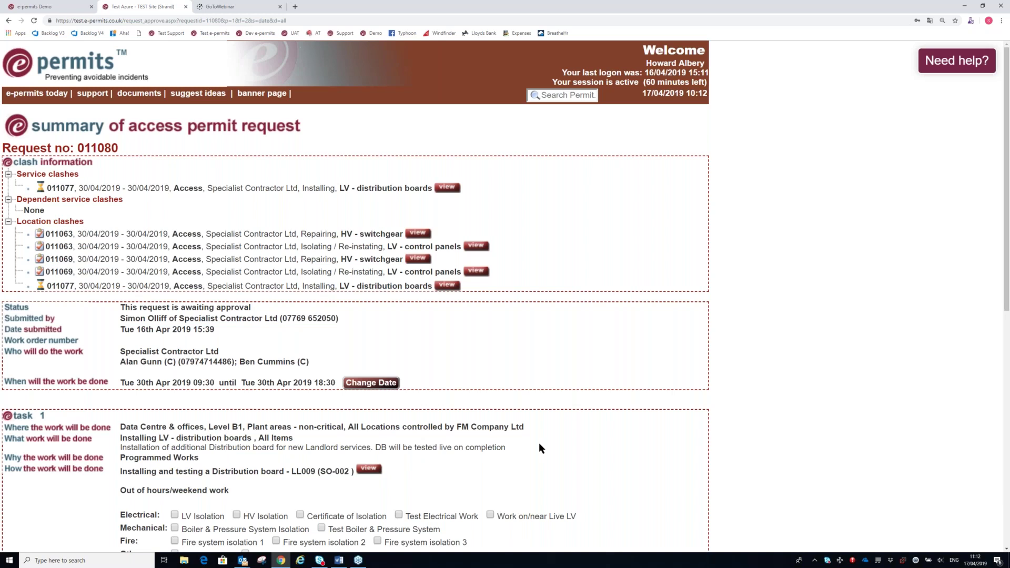
Start a Work on/near Live LV sanction on request 011080, authorised by FM Company Ltd, with Working on live LV selected.
click(490, 515)
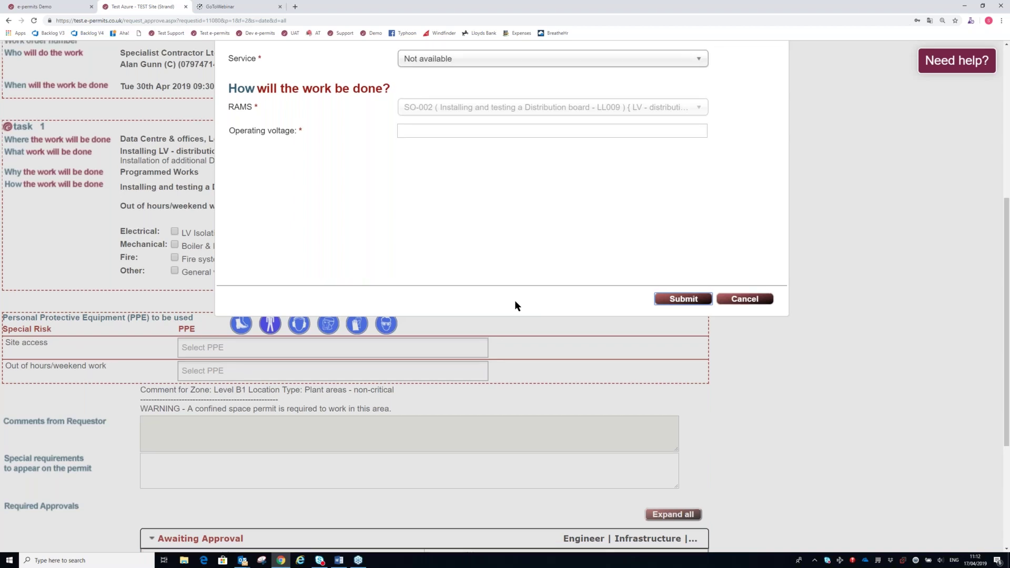
scroll(515, 301, up, 5)
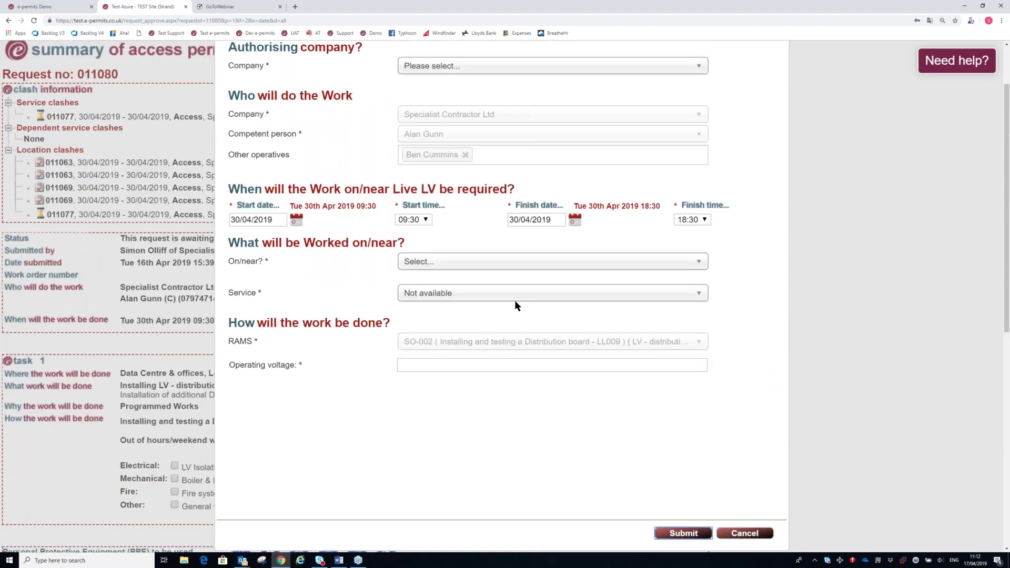
scroll(510, 271, up, 1)
click(453, 105)
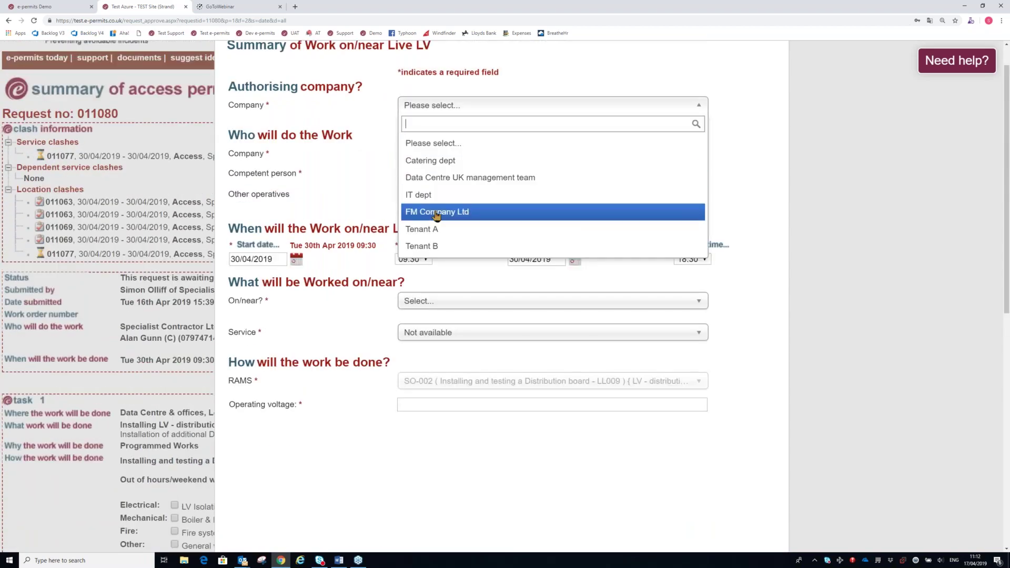
click(436, 212)
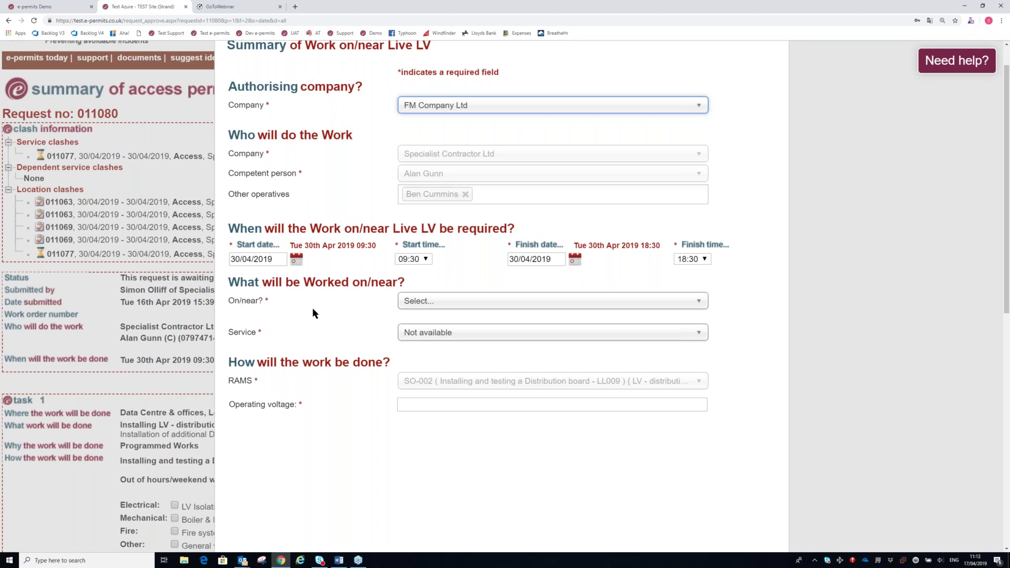
click(415, 304)
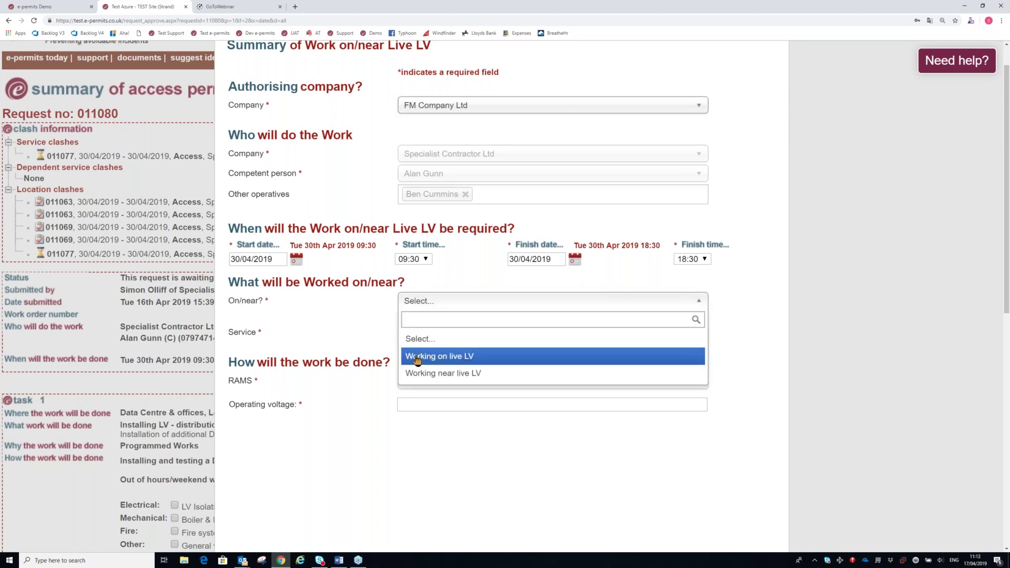
click(483, 359)
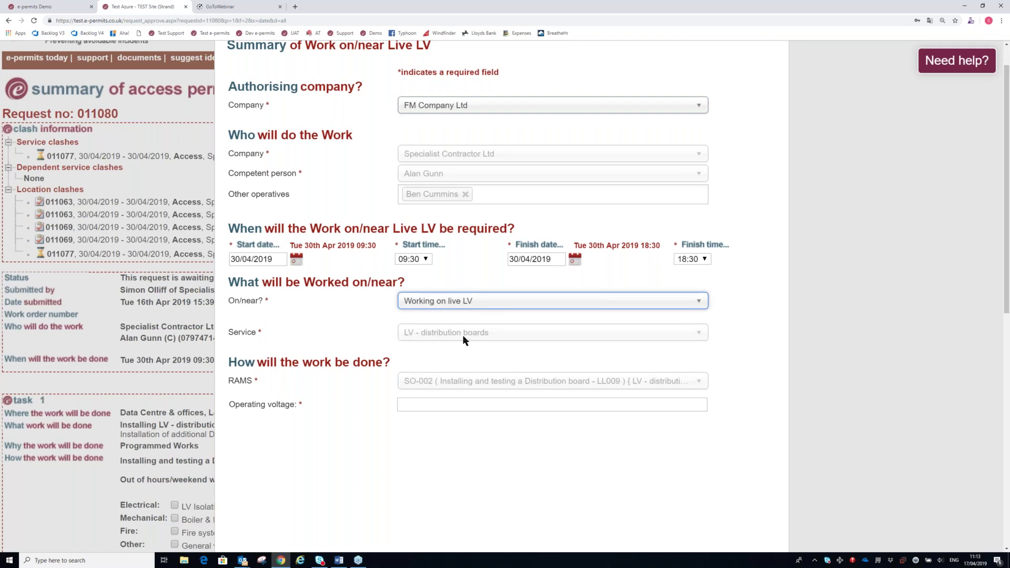
Try to submit the Live LV sanction with an operating voltage of 415v, review the team section, and cancel the form.
click(410, 405)
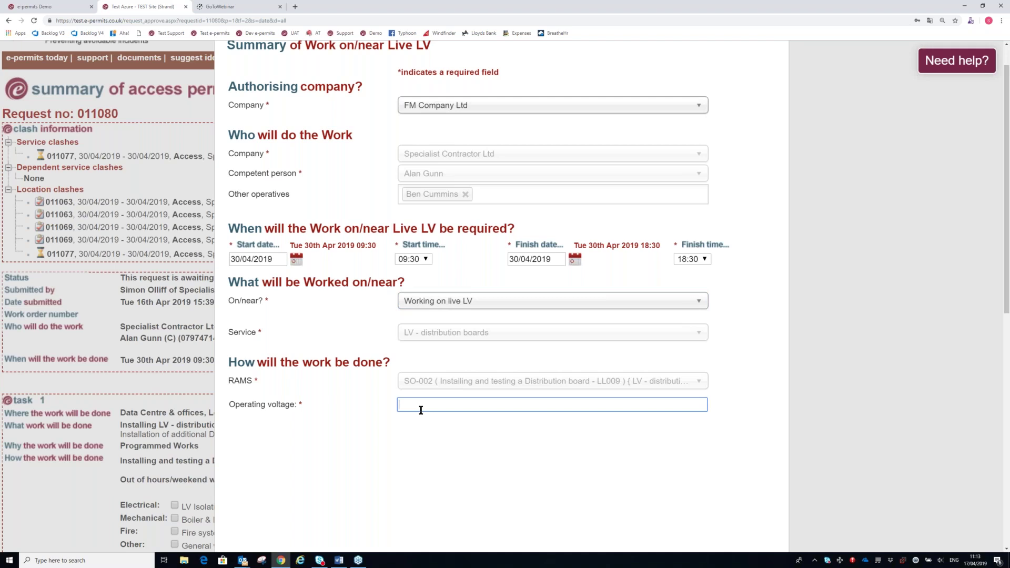
text(415v)
scroll(429, 428, down, 2)
click(679, 455)
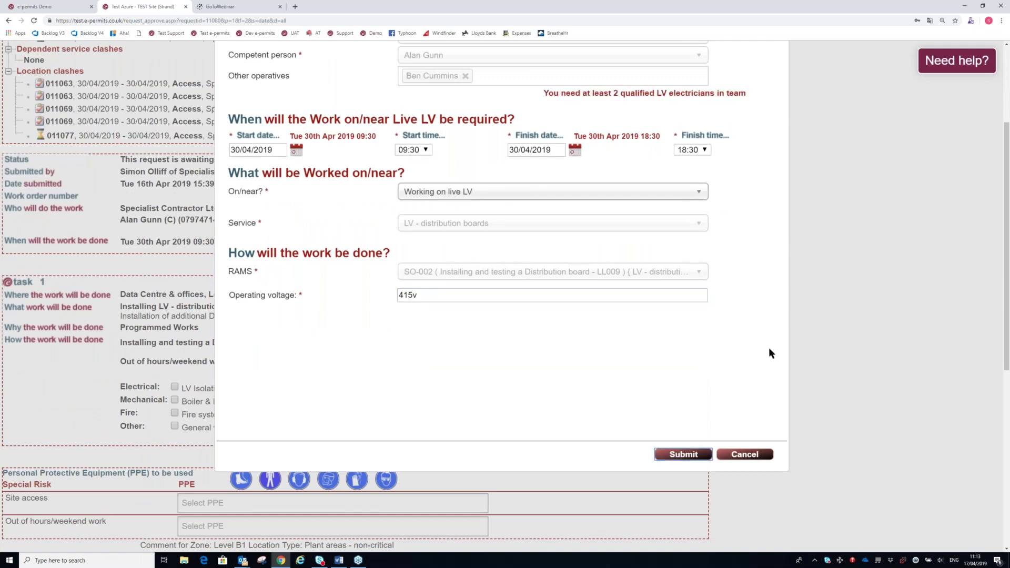
scroll(769, 353, up, 3)
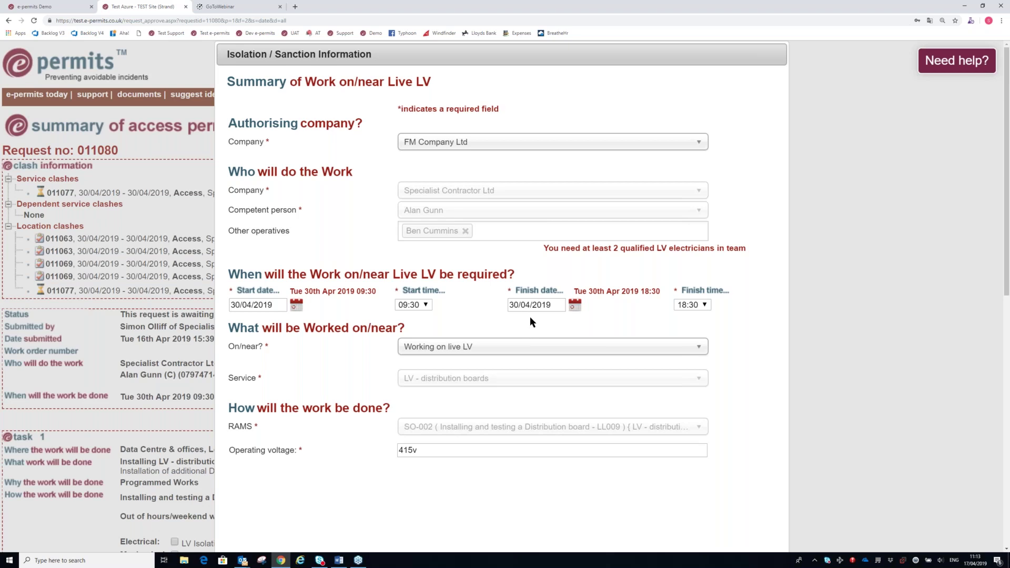
scroll(513, 383, down, 3)
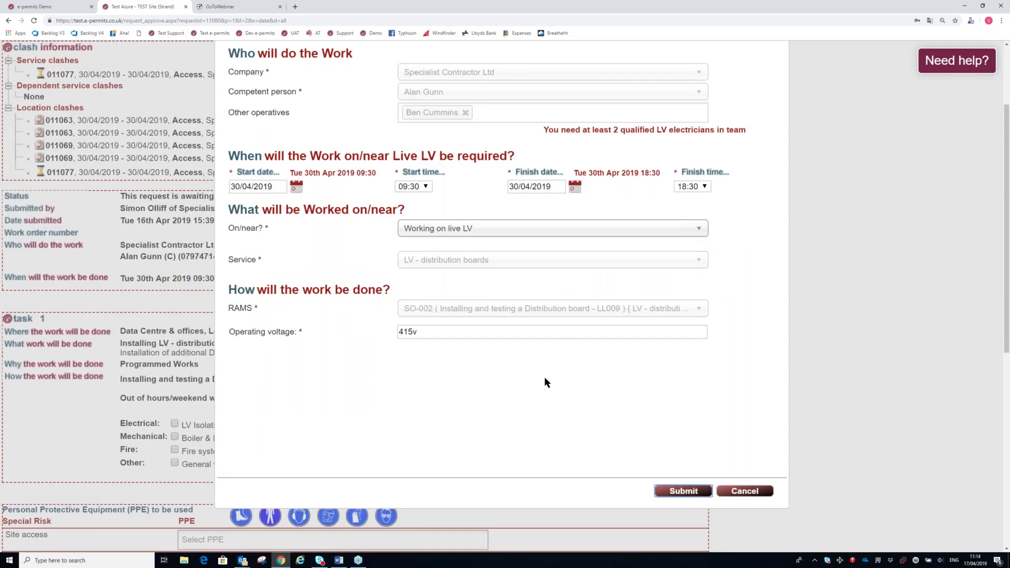
click(739, 493)
click(743, 492)
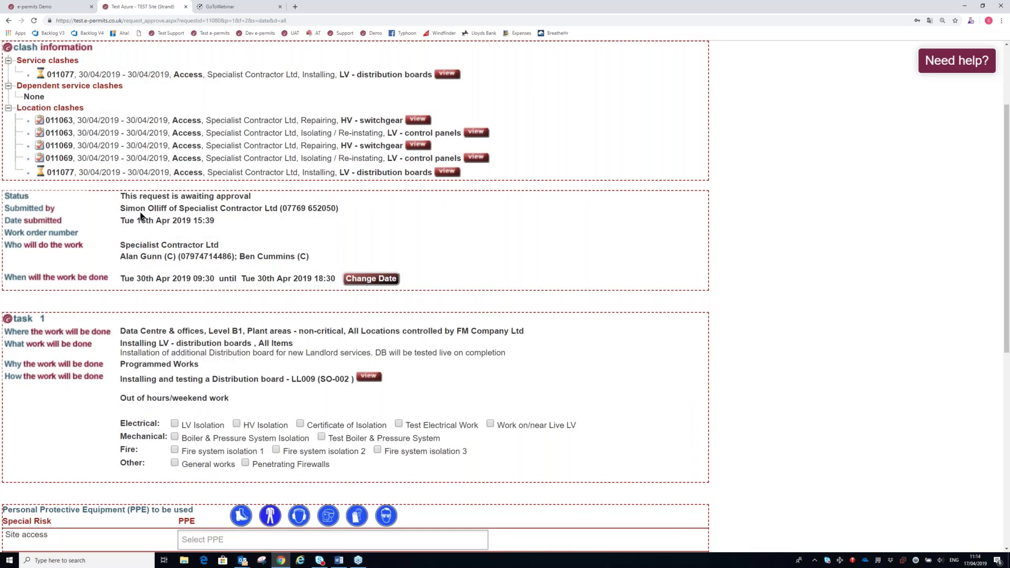
Go back to the unapproved requests list and open access permit request 011079.
scroll(141, 216, up, 3)
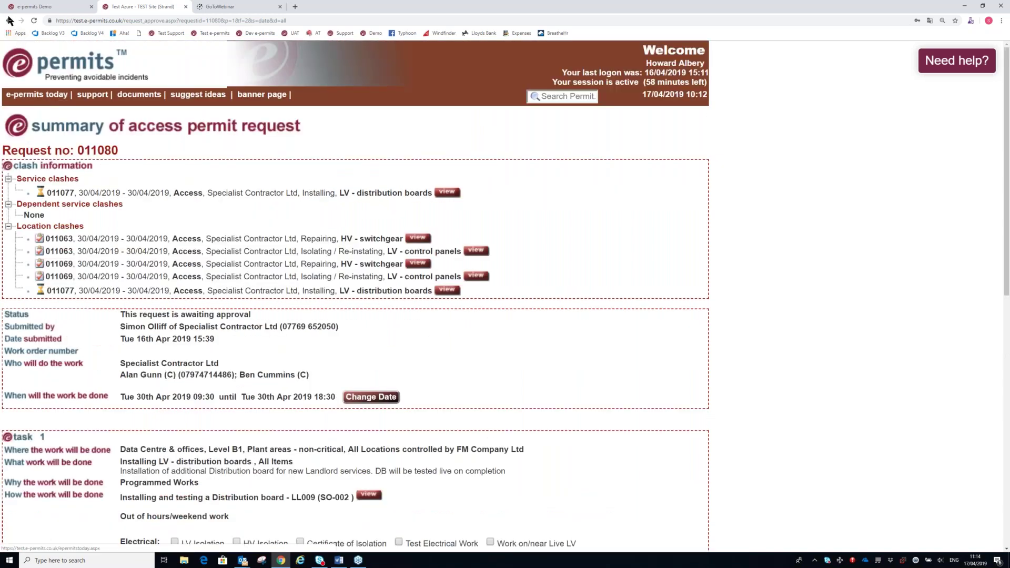
click(7, 22)
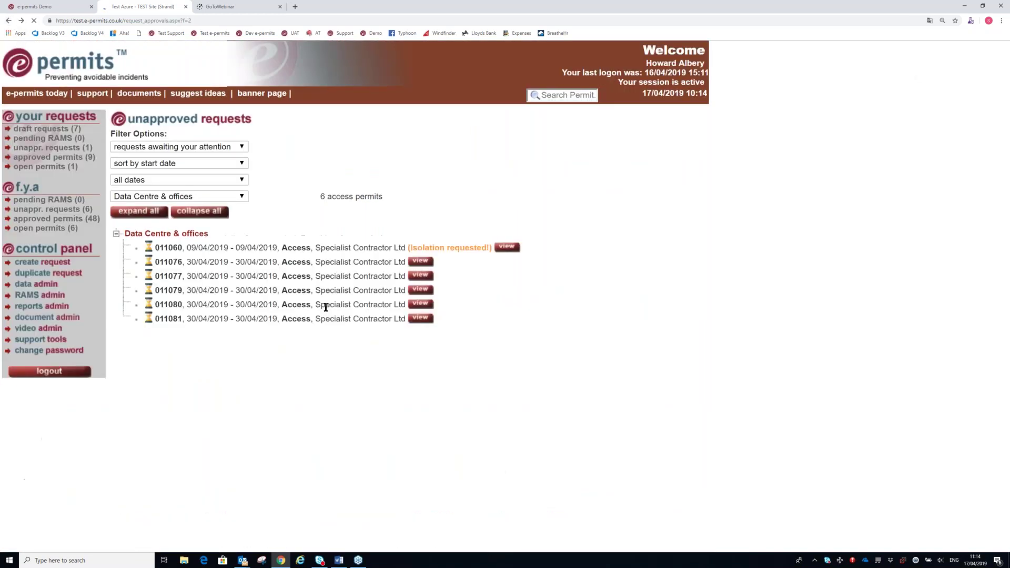
click(420, 290)
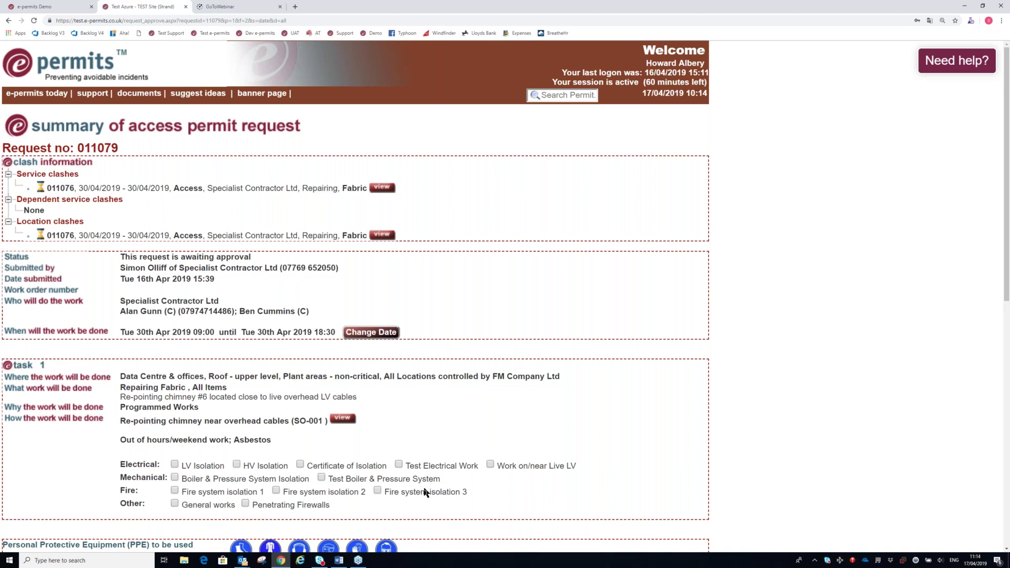
Start a Work on/near Live LV sanction on request 011079, authorised by FM Company Ltd, with Working near live LV selected.
click(491, 465)
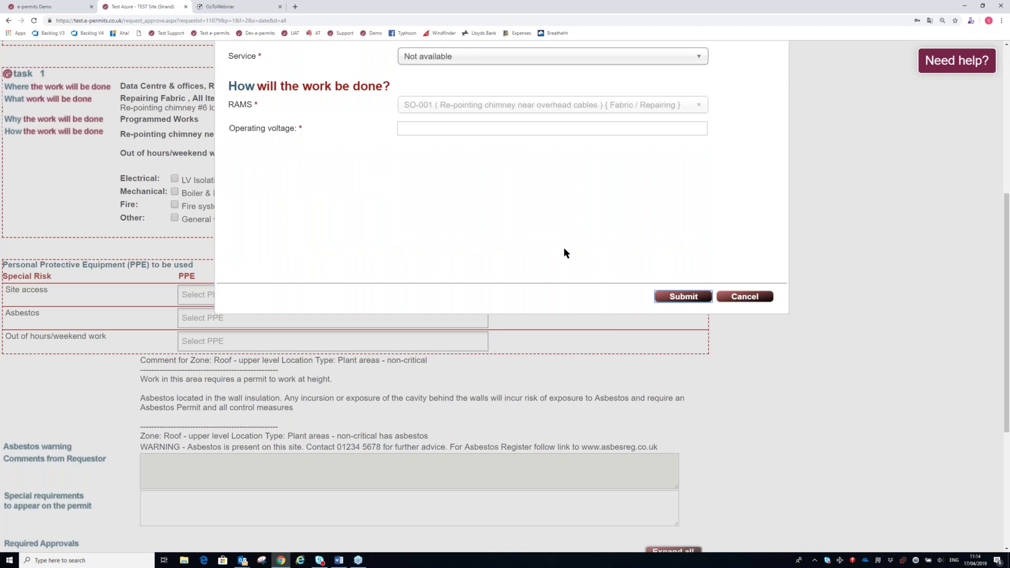
scroll(563, 252, up, 5)
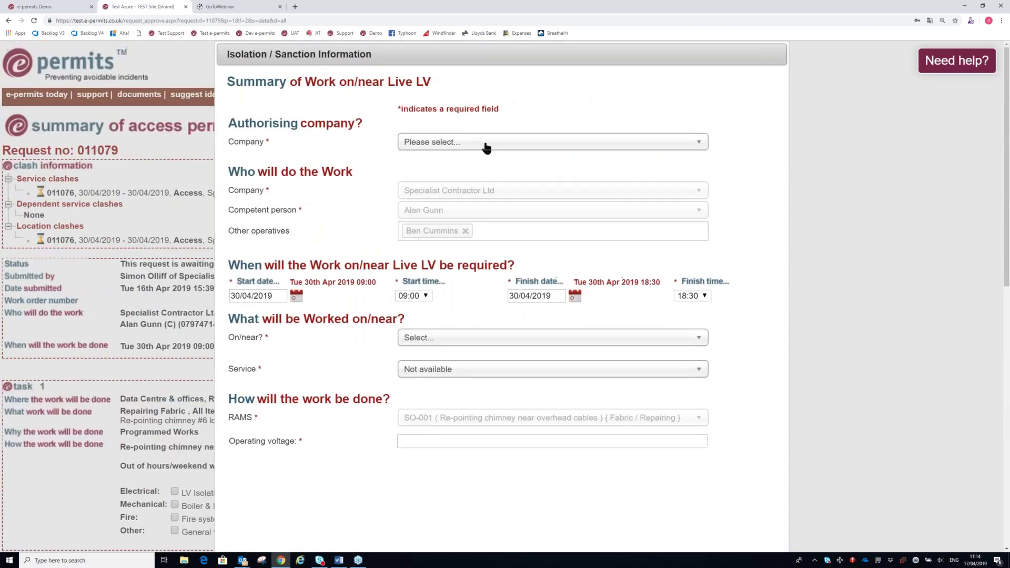
click(486, 146)
click(459, 251)
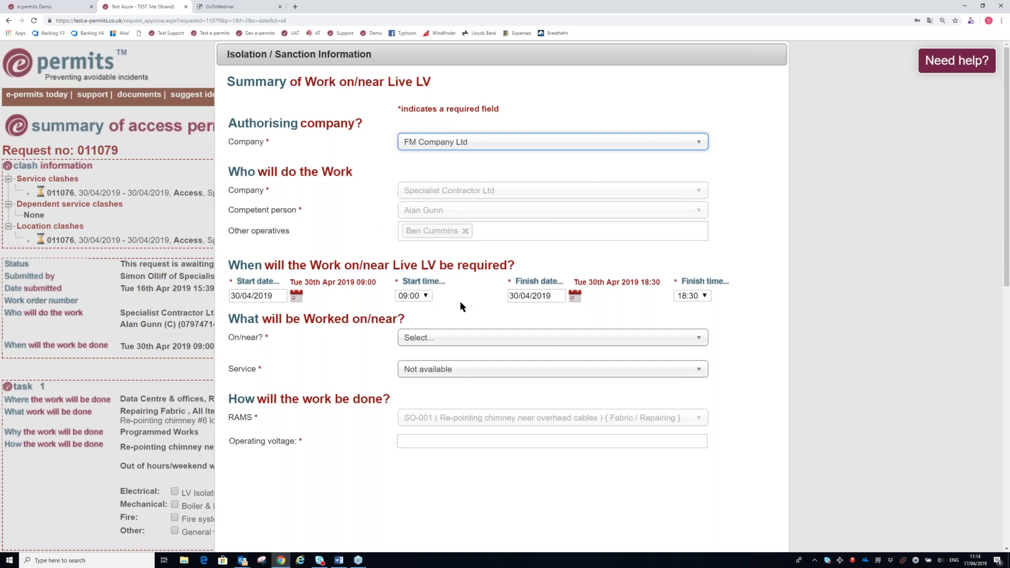
click(434, 343)
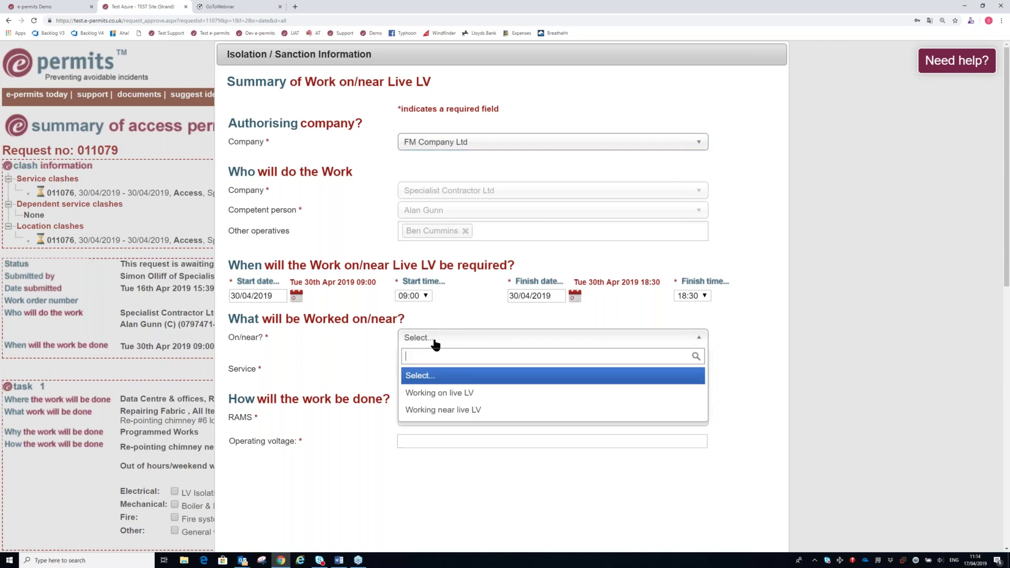
click(436, 410)
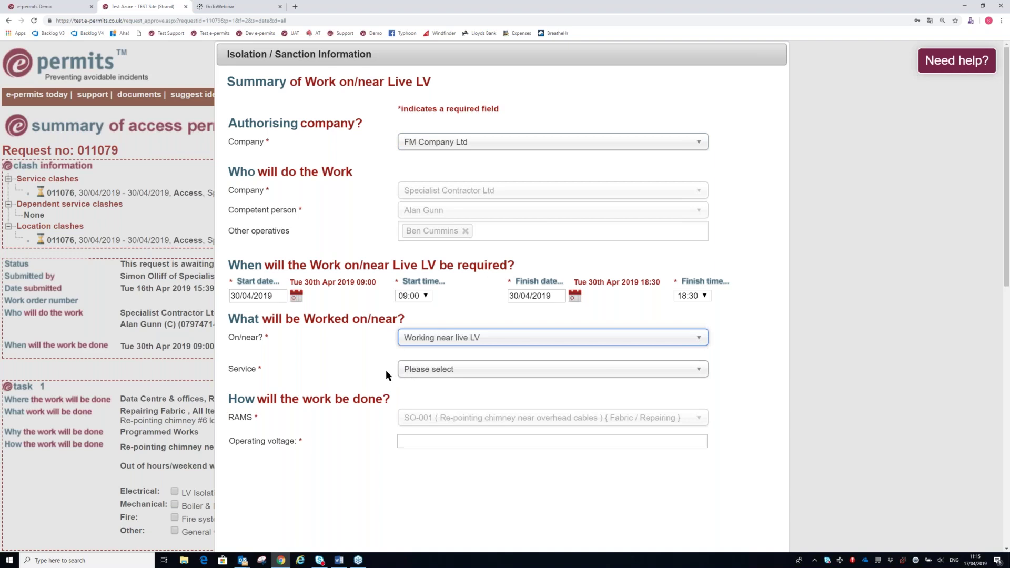
Try to submit the sanction with Overhead temporary lighting as the service and an operating voltage of 110v, and cancel the form.
click(421, 375)
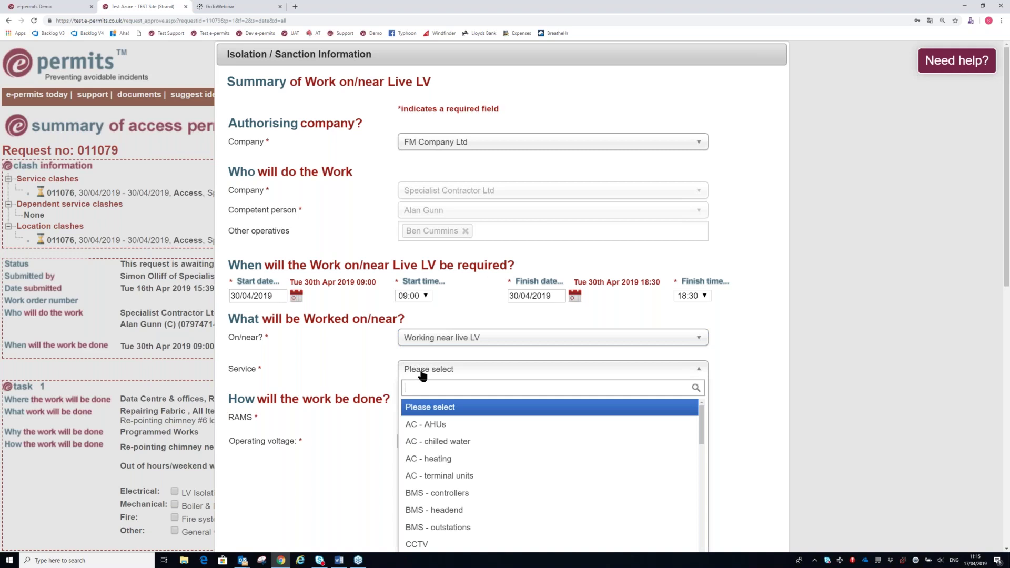
text(o)
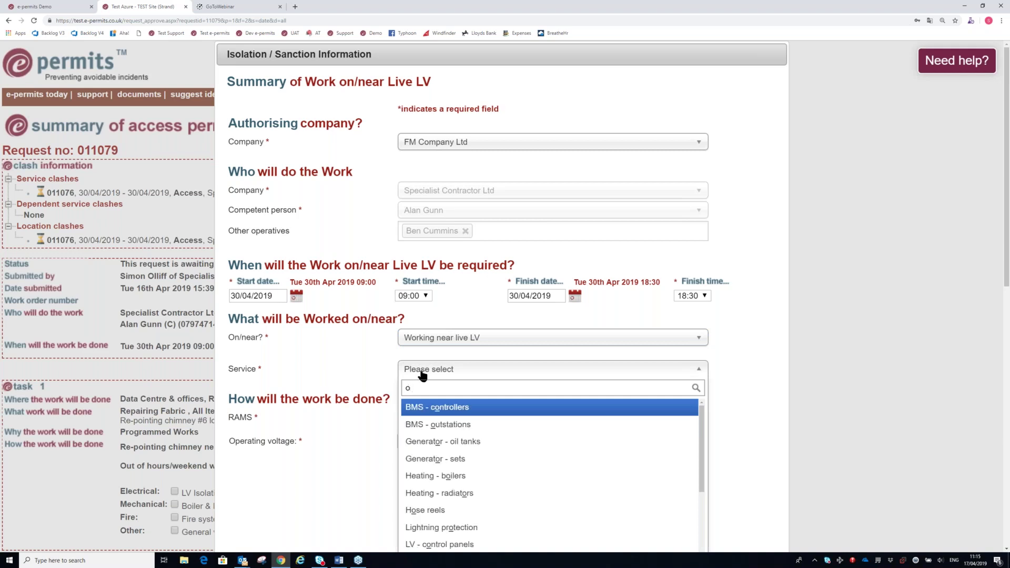
text(v)
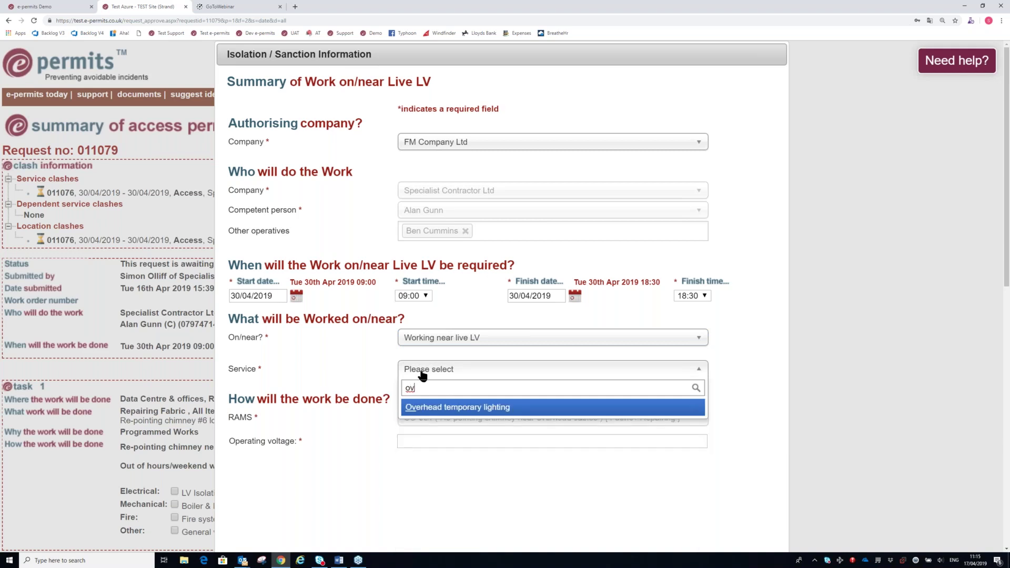
click(434, 408)
click(423, 441)
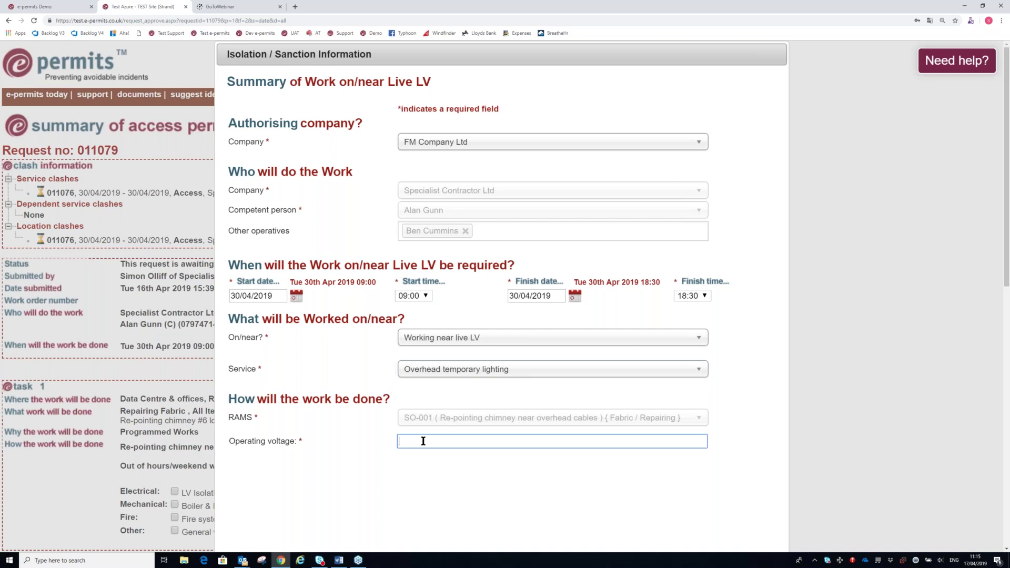
text(110v)
scroll(421, 483, down, 3)
click(683, 491)
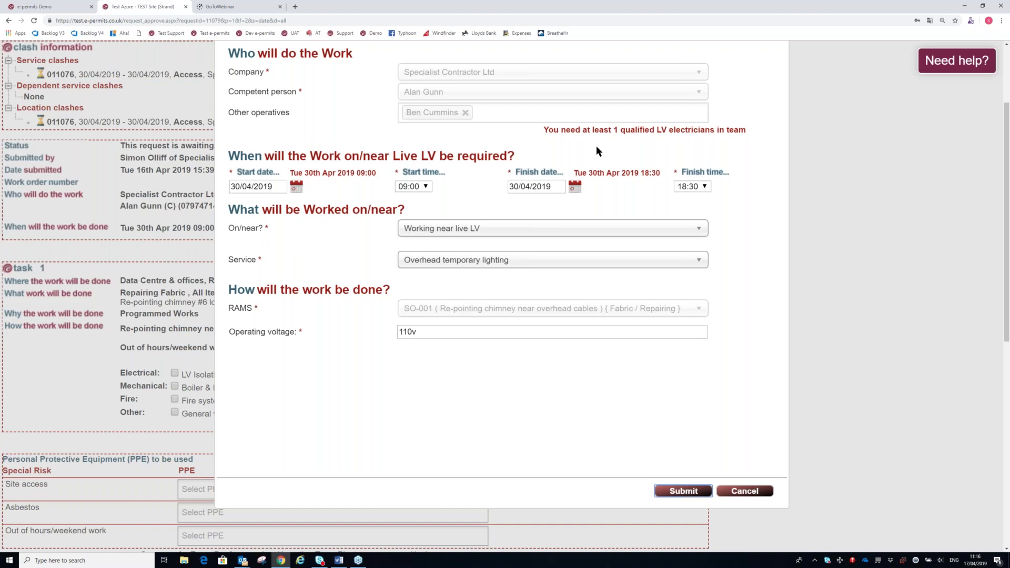
click(739, 495)
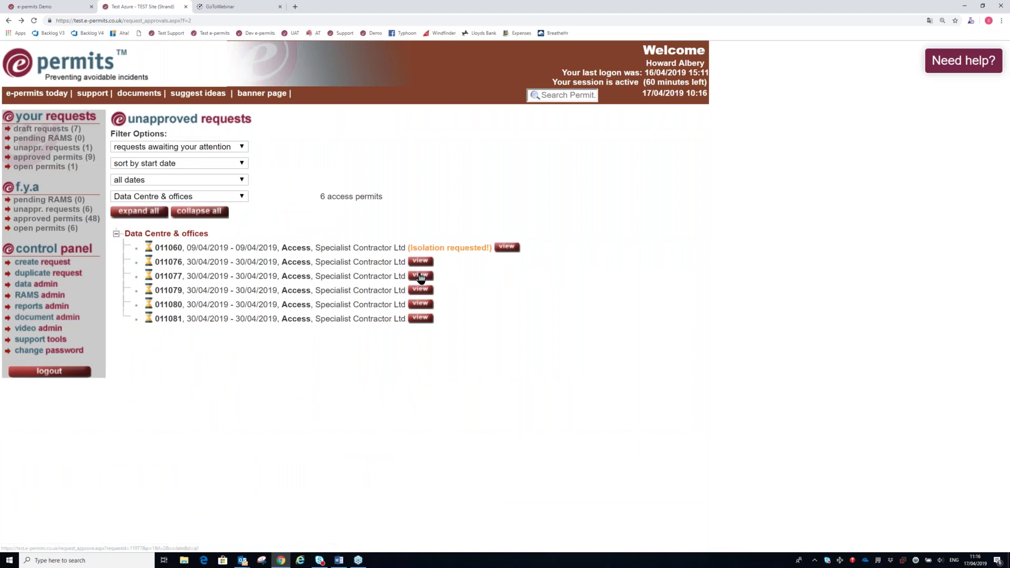
Open access permit request 011077 and start a Live LV sanction authorised by FM Company Ltd, with Working on live LV selected.
click(420, 276)
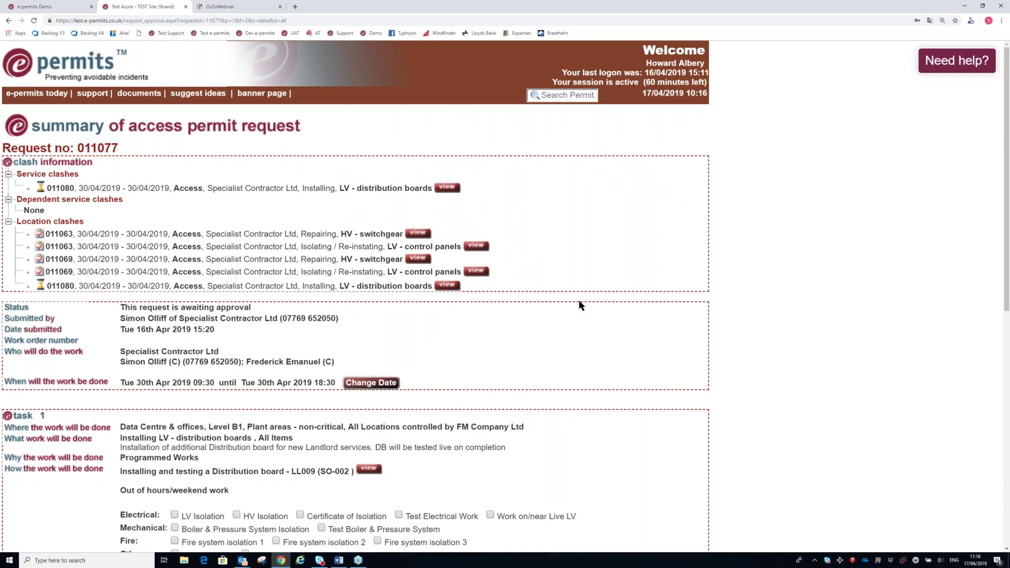
scroll(579, 302, down, 2)
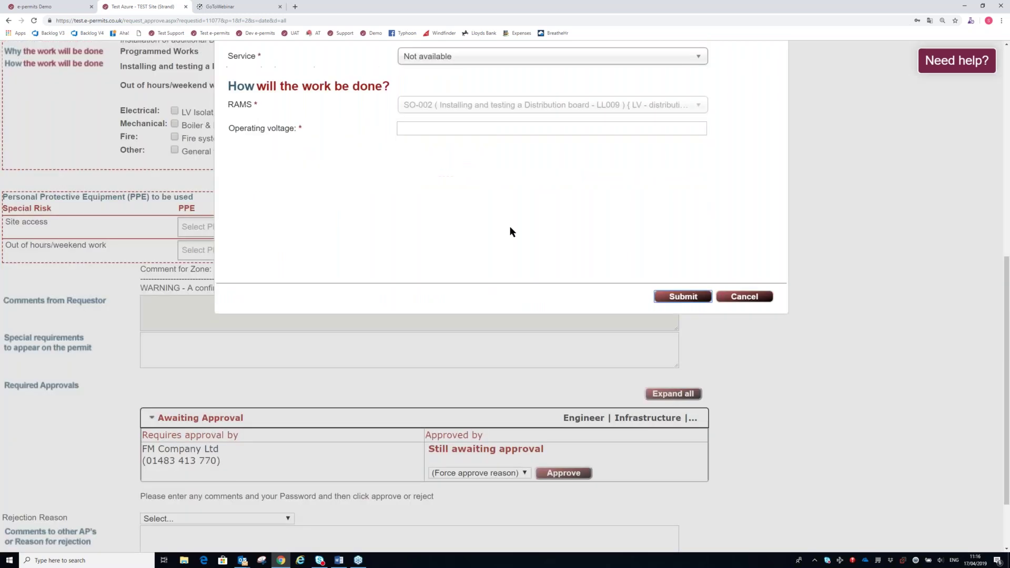
scroll(415, 202, up, 6)
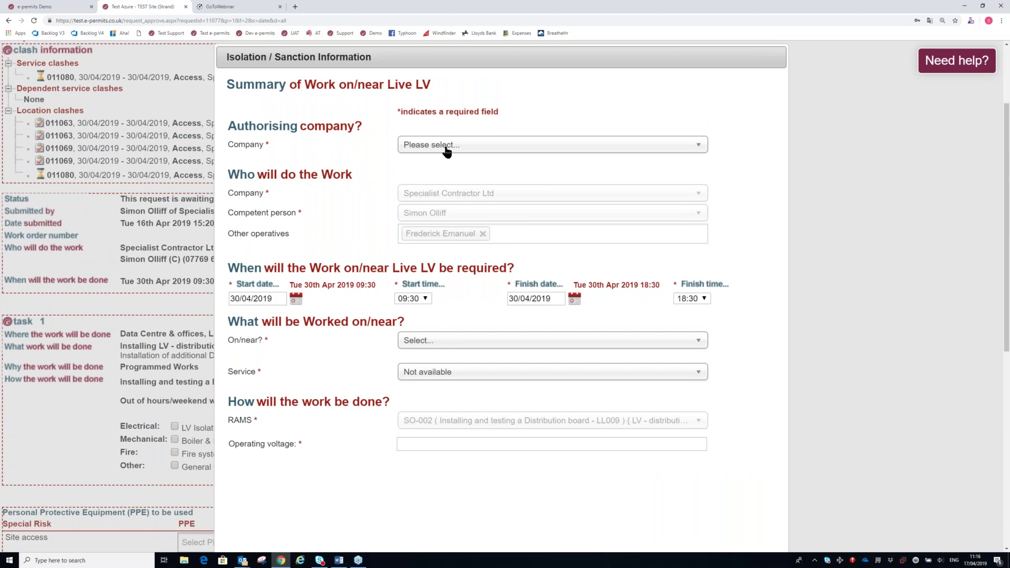
click(446, 151)
click(437, 252)
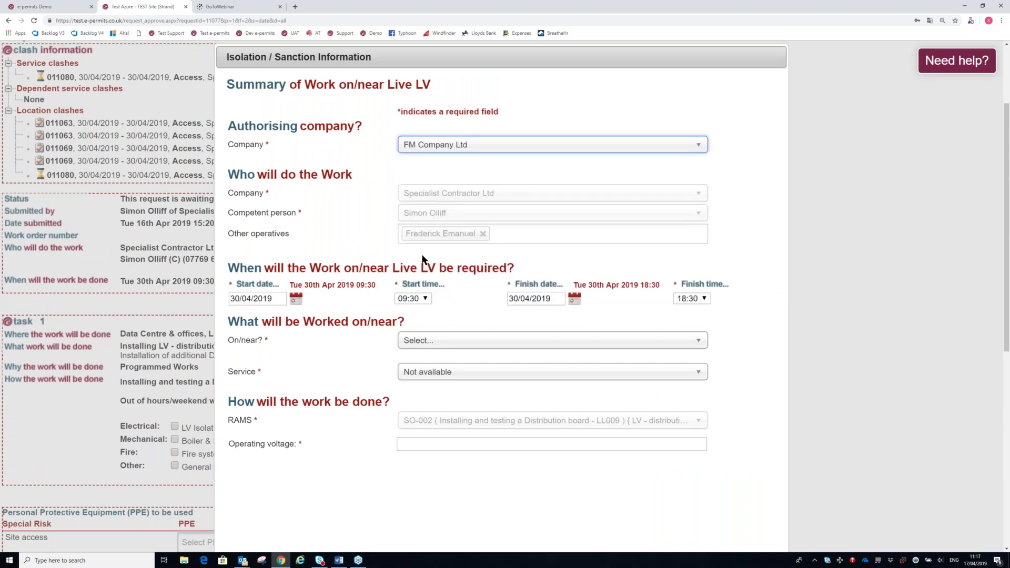
click(454, 345)
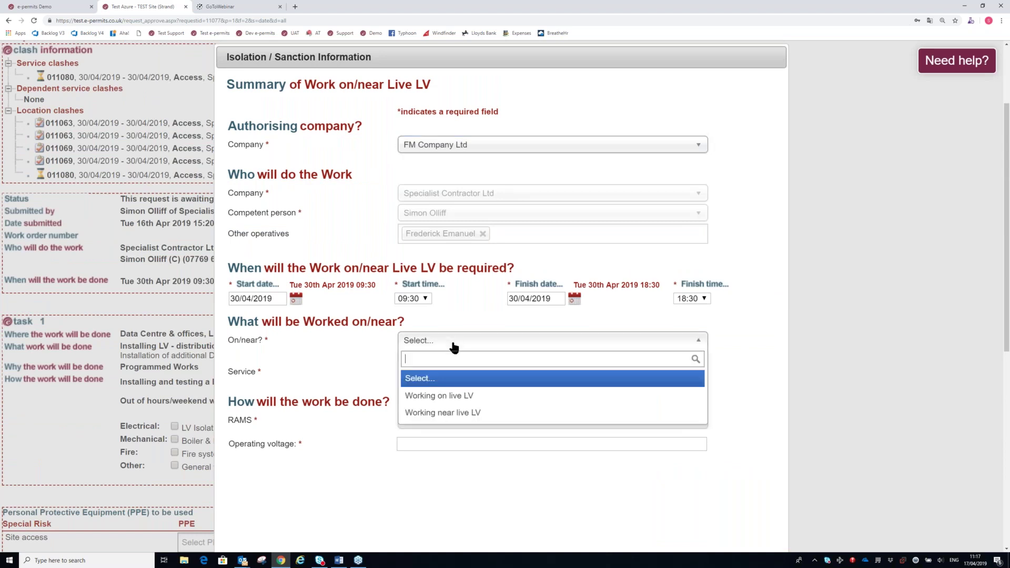
click(447, 398)
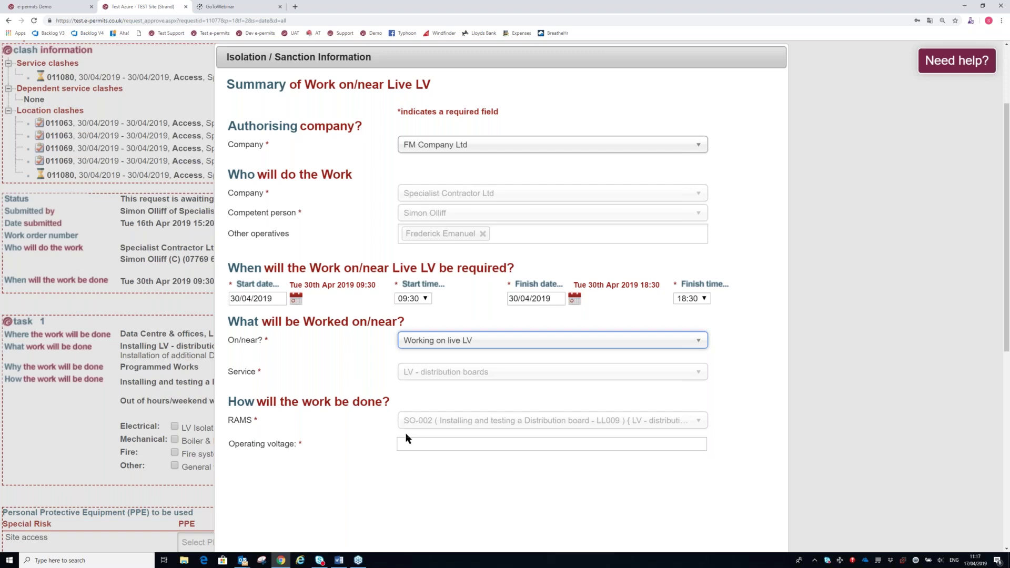
Submit the Live LV sanction on request 011077 with an operating voltage of 415v and review the request summary.
click(438, 446)
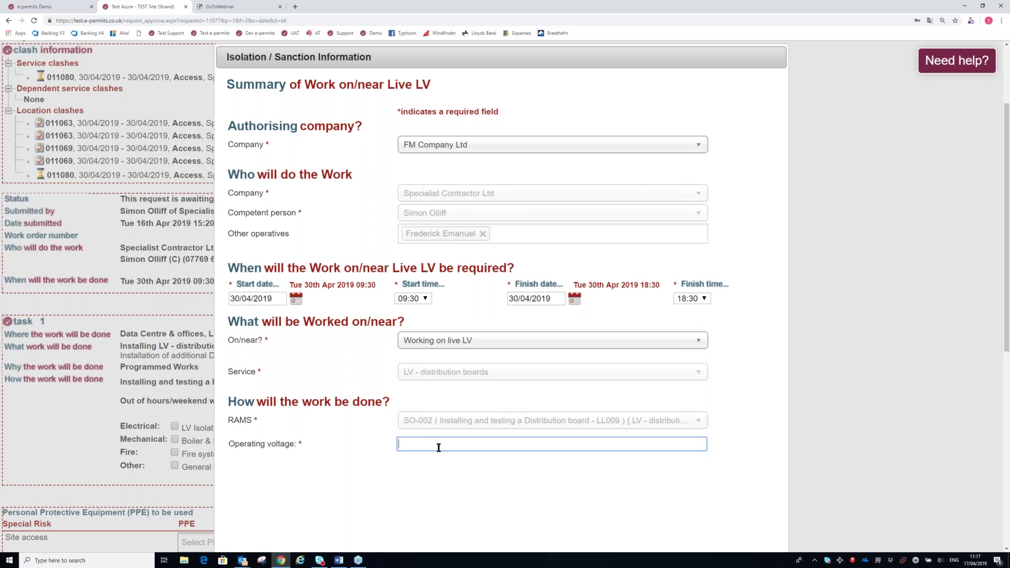
text(415v)
scroll(491, 471, down, 2)
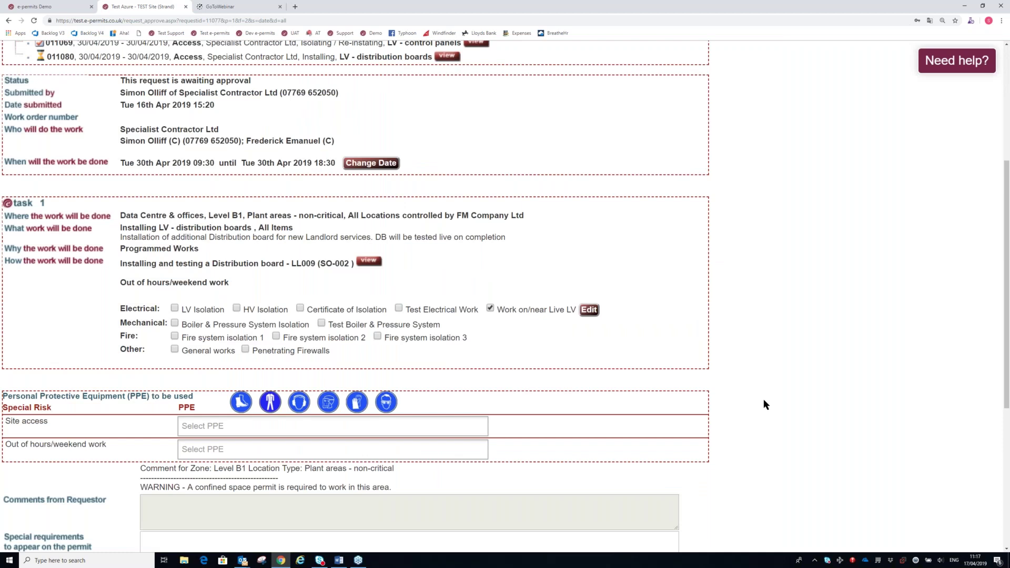
scroll(765, 404, down, 4)
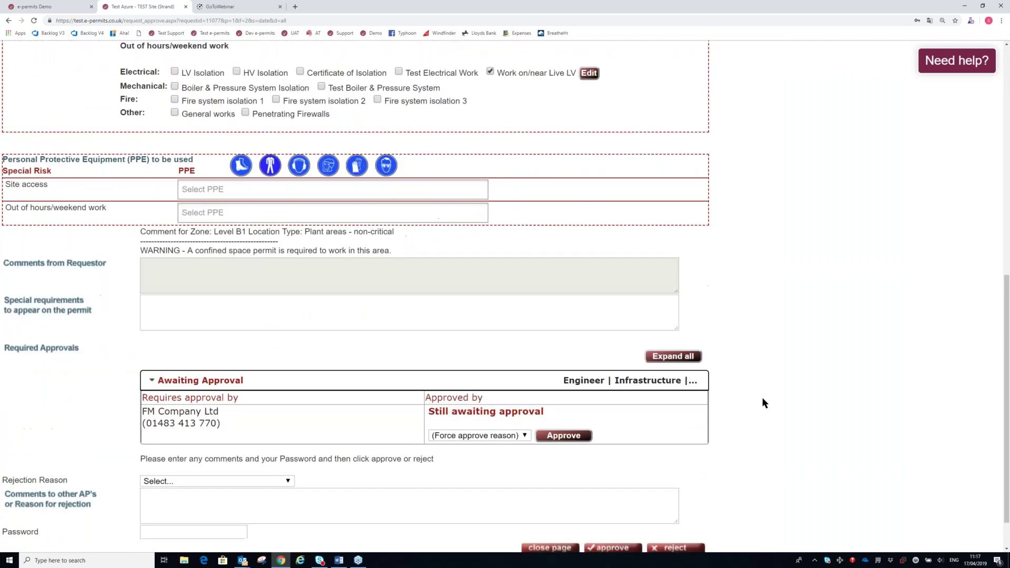
scroll(765, 404, up, 3)
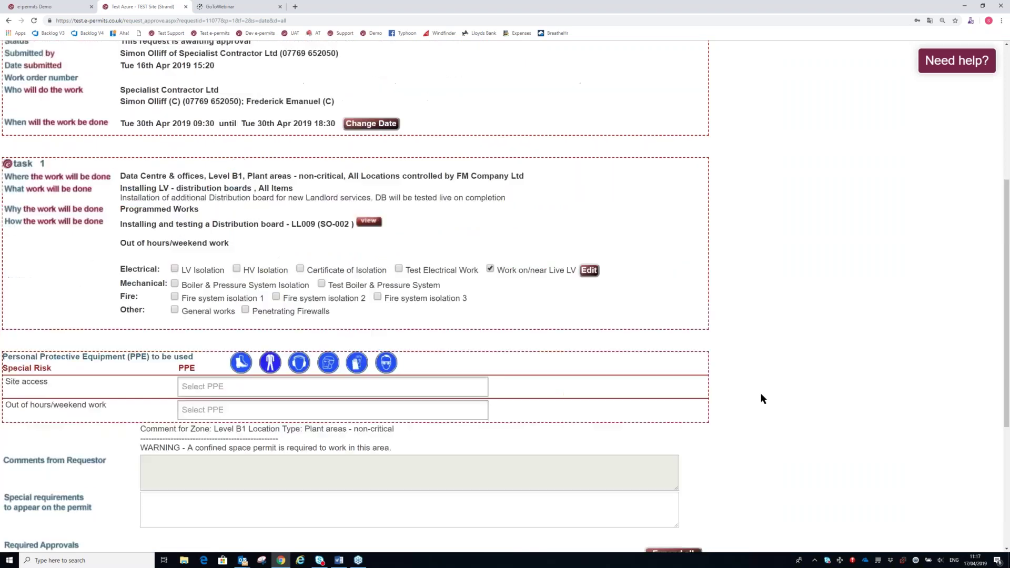
scroll(761, 393, up, 3)
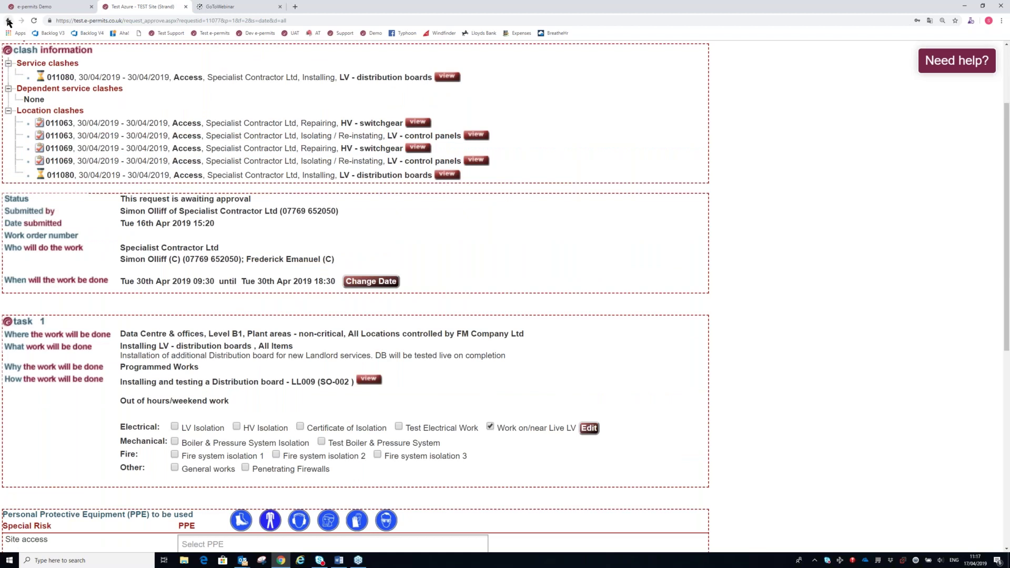
Return to the unapproved requests list, open access permit request 011076 and start a Work on/near Live LV sanction on it.
click(9, 21)
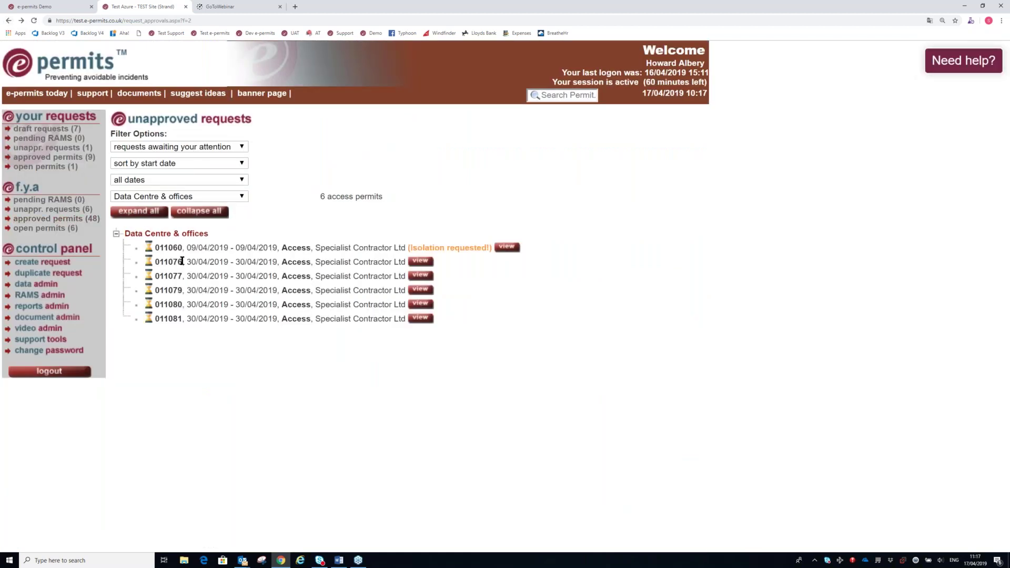
click(420, 263)
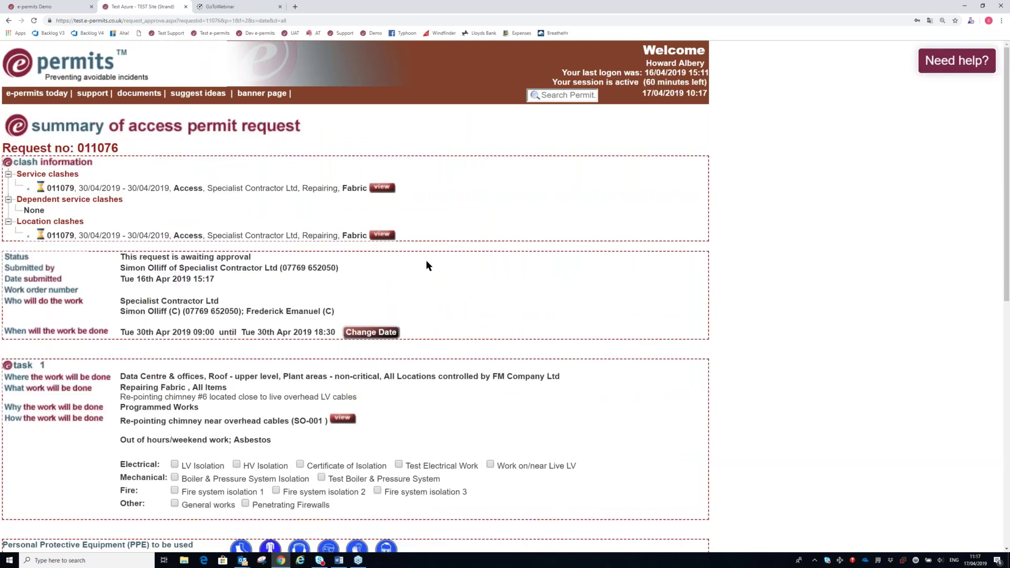
scroll(429, 265, down, 3)
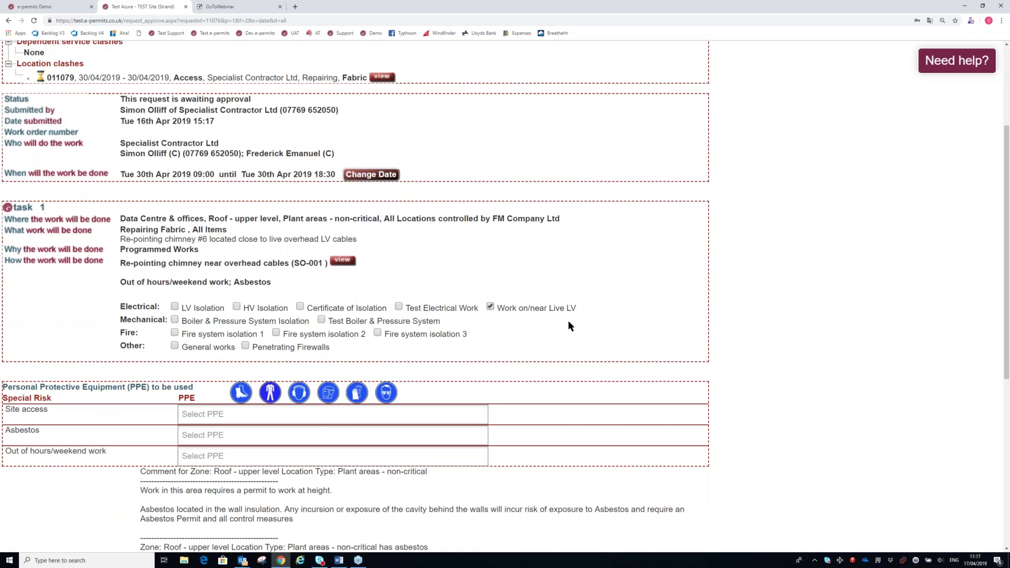
click(568, 321)
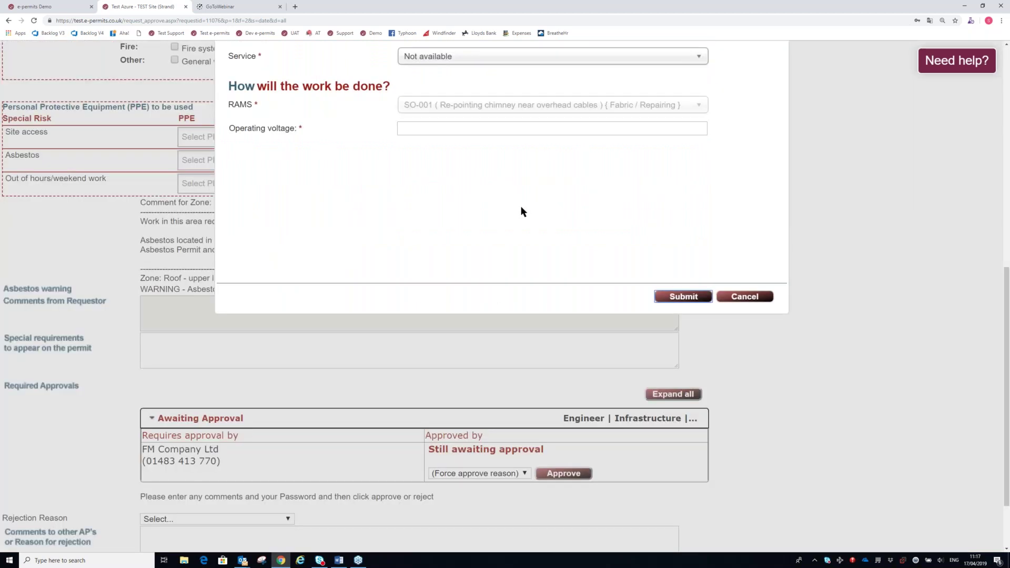
scroll(522, 210, up, 5)
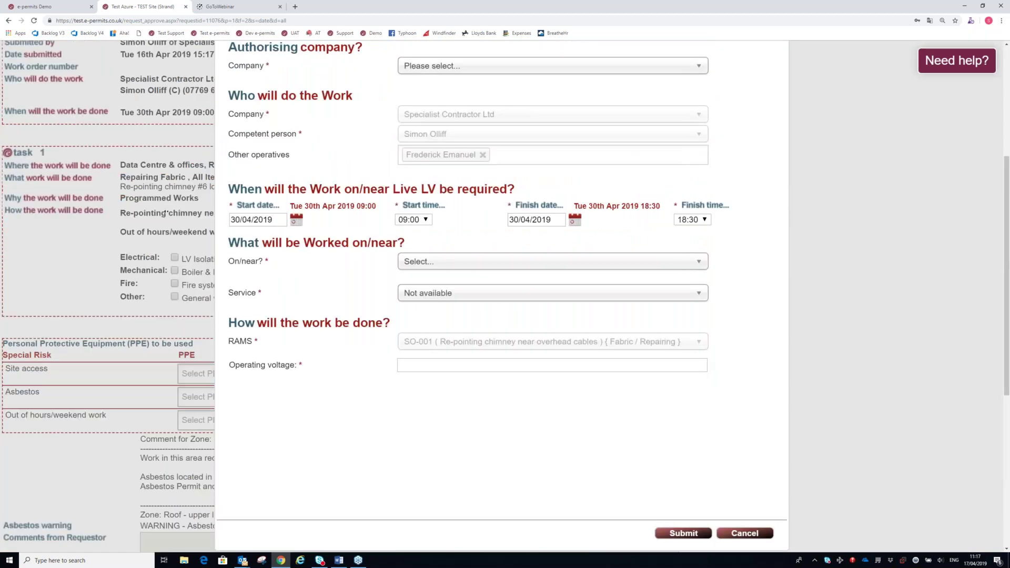
scroll(460, 276, up, 4)
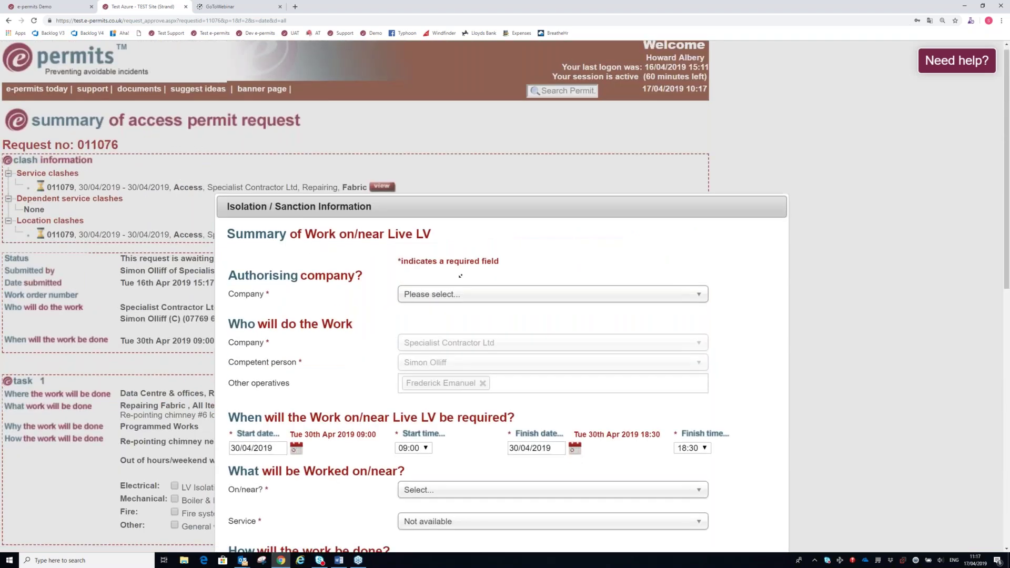
scroll(461, 275, down, 2)
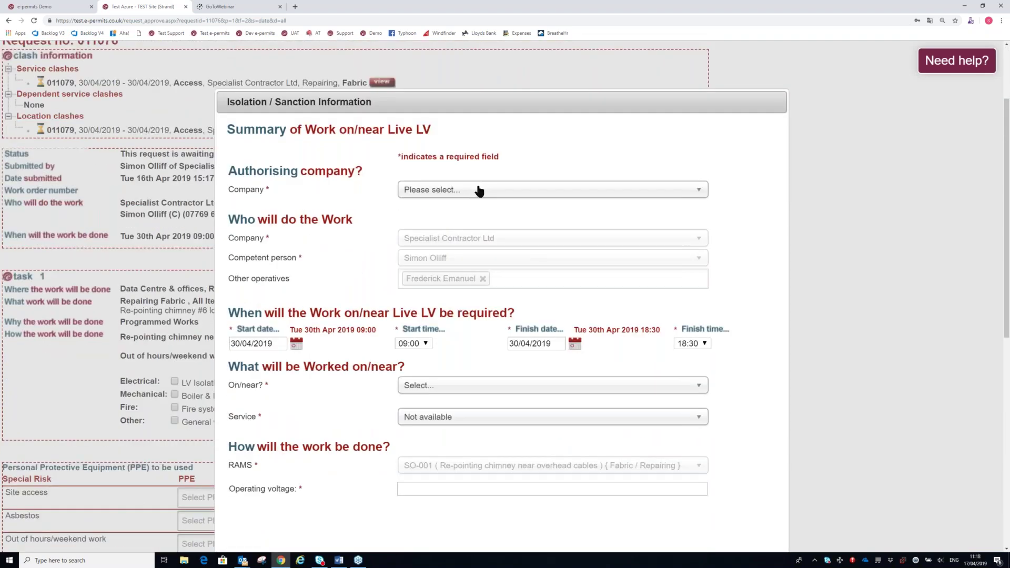
Set FM Company Ltd as the authorising company and choose Working near live LV for the sanction on request 011076.
click(479, 191)
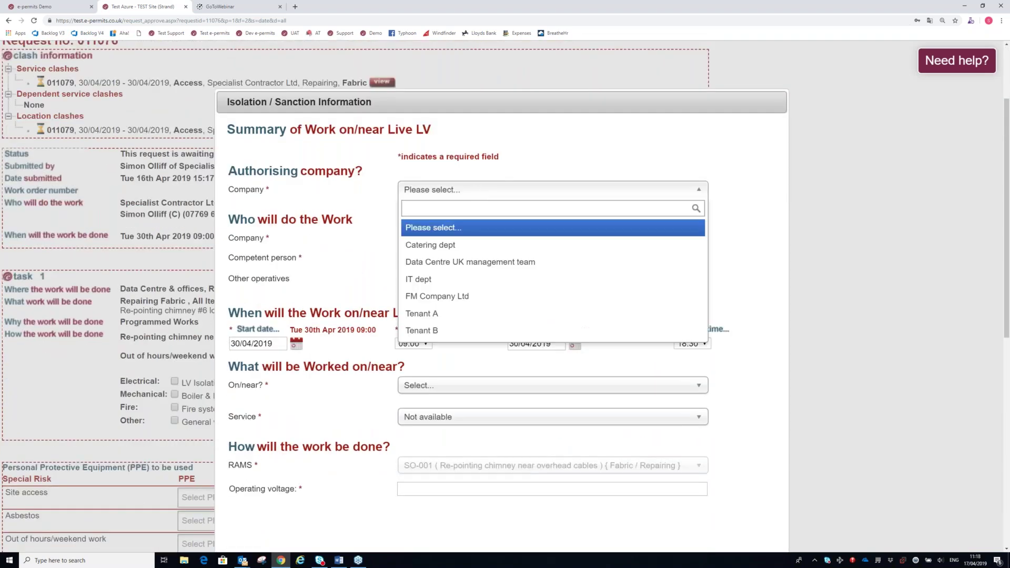
click(452, 297)
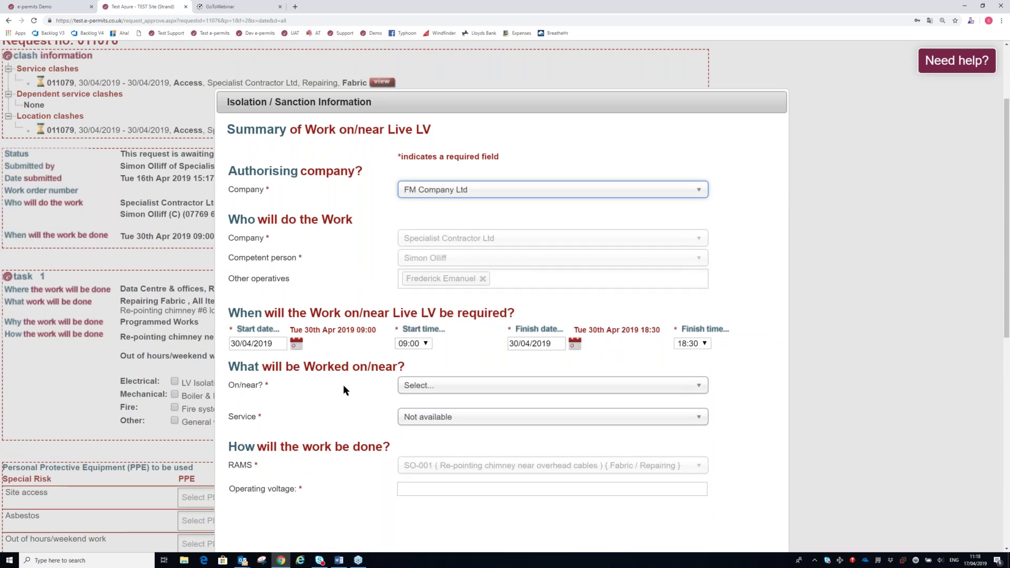
click(405, 386)
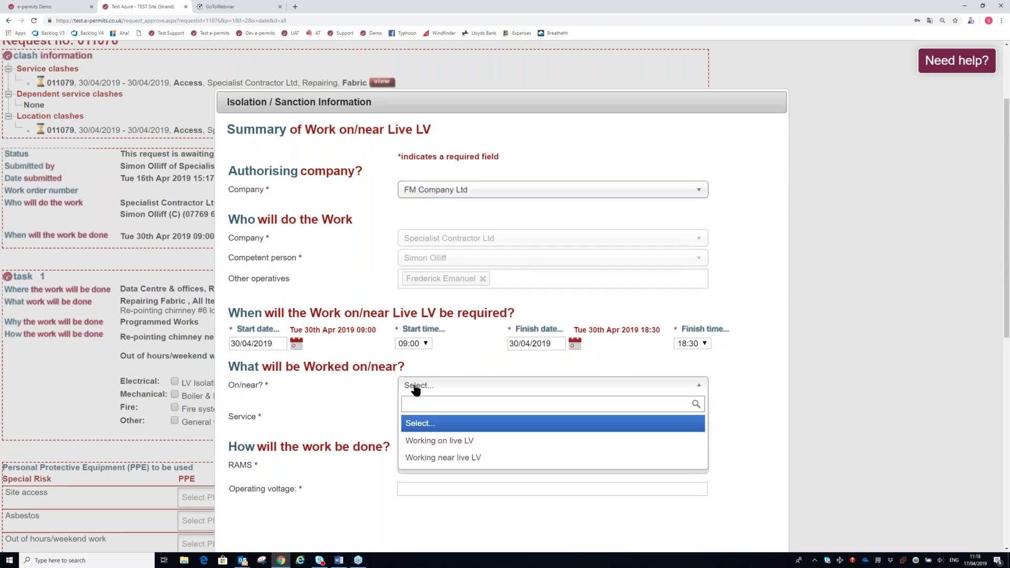
click(447, 458)
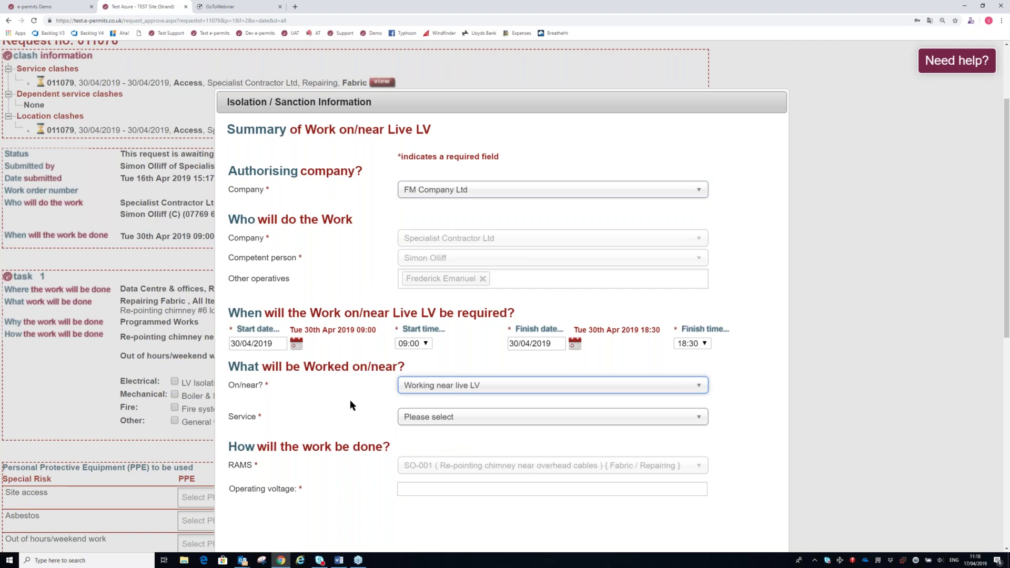
Set the sanction's service to Overhead temporary lighting and the operating voltage to 110v, and submit the sanction.
click(434, 421)
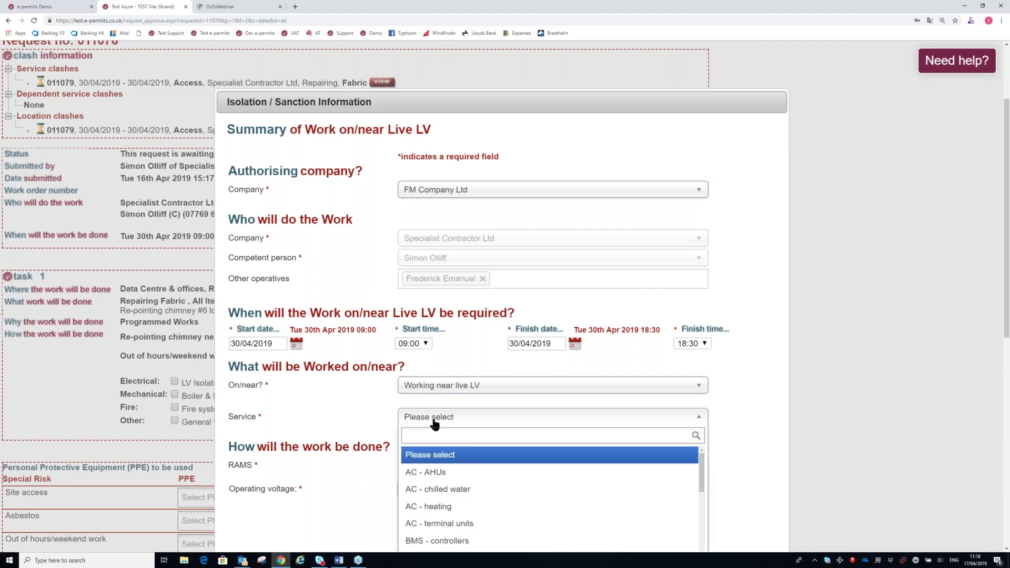
text(ov)
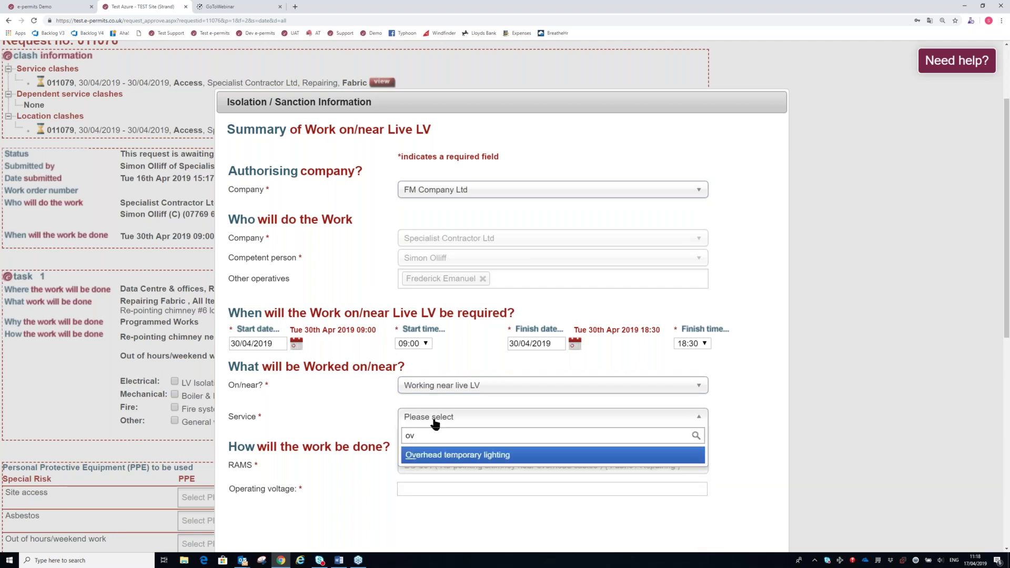
click(432, 457)
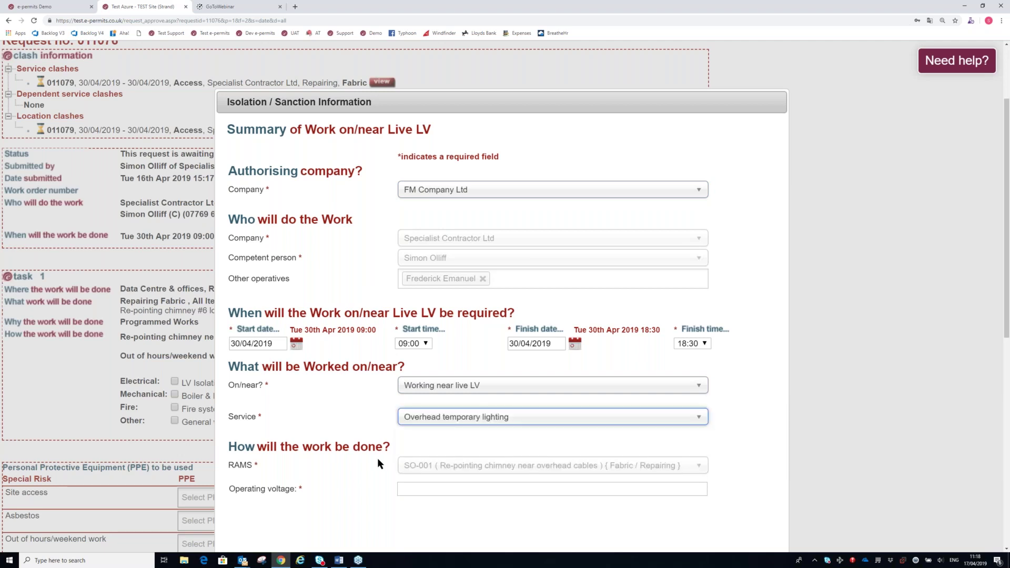
click(439, 492)
text(110v)
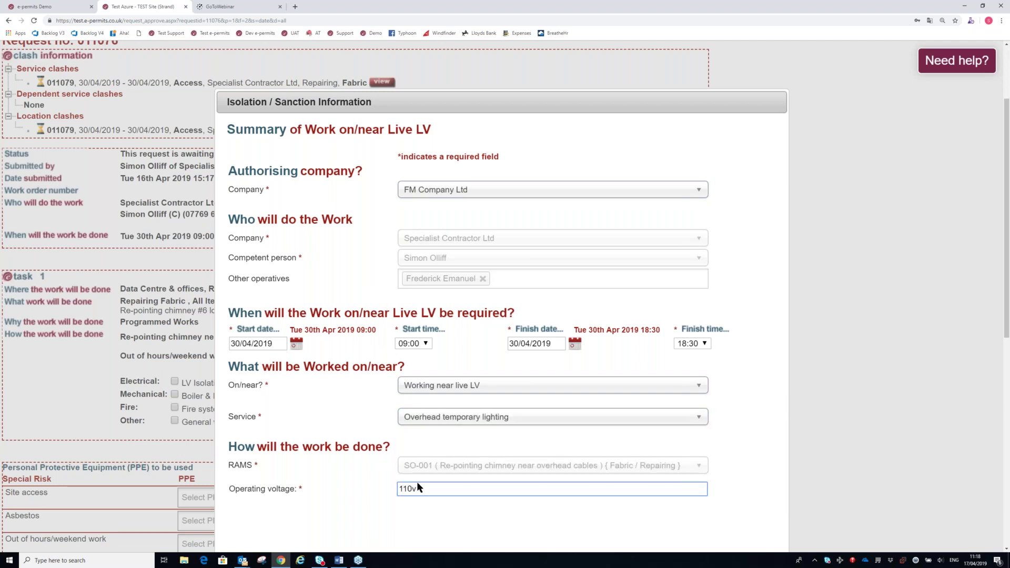
scroll(691, 451, down, 3)
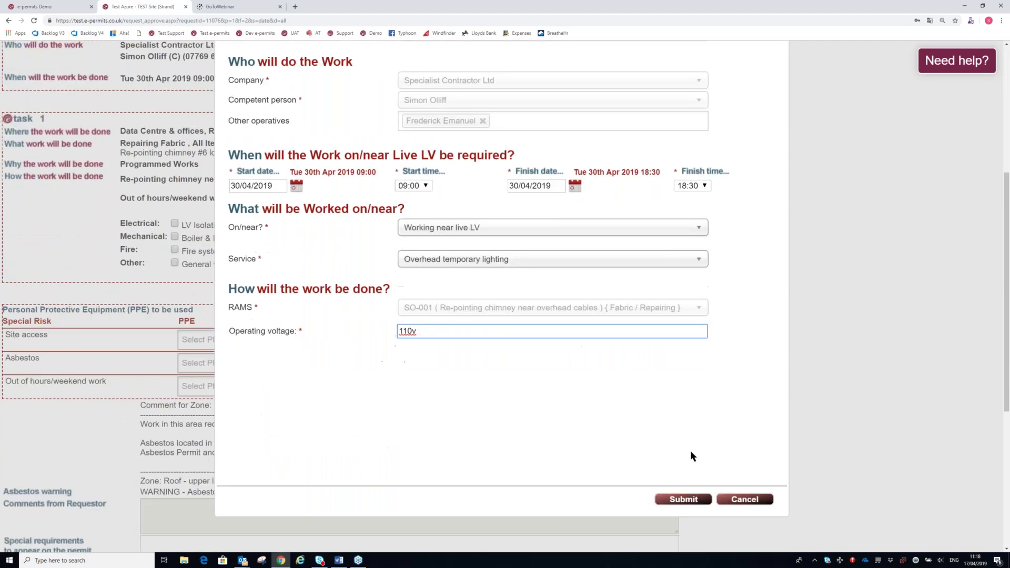
click(676, 501)
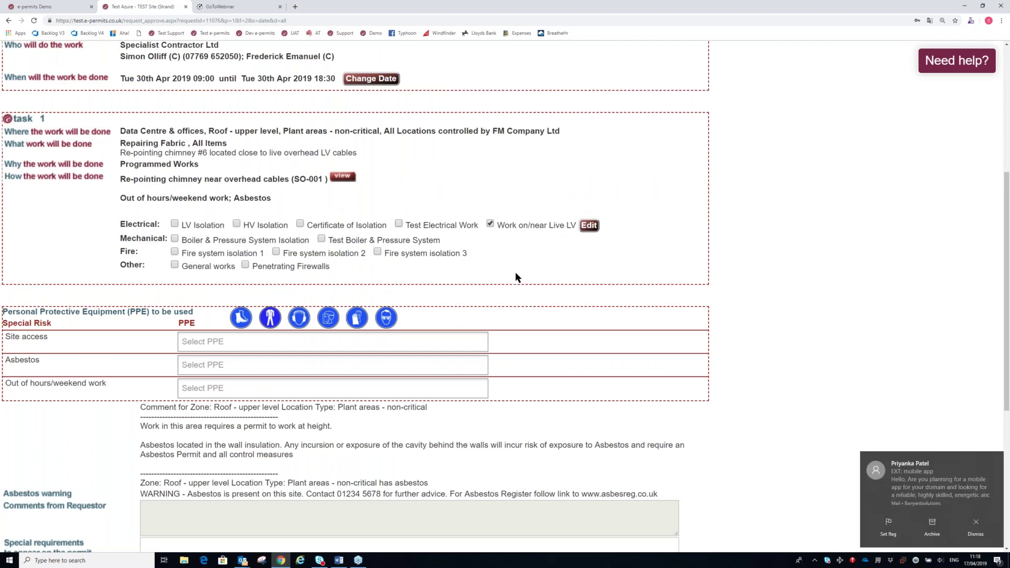
Enter the approver's password and approve access permit request 011076.
scroll(505, 284, down, 5)
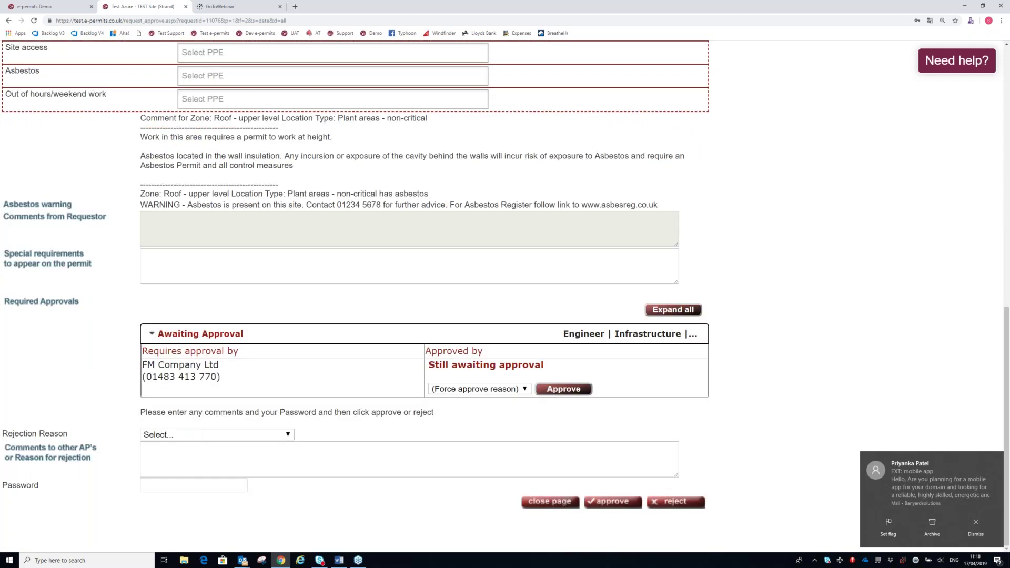
click(184, 487)
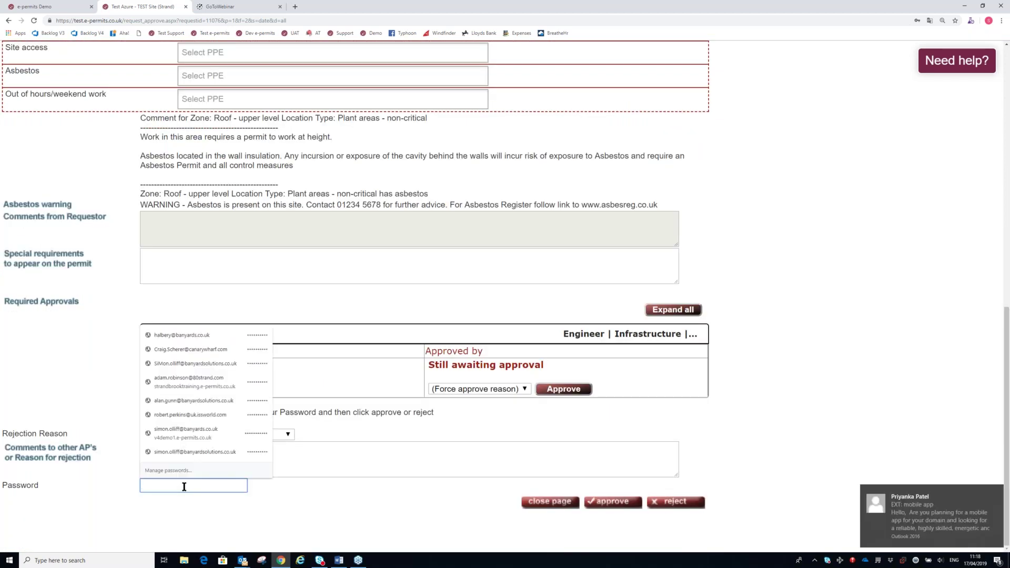
click(193, 338)
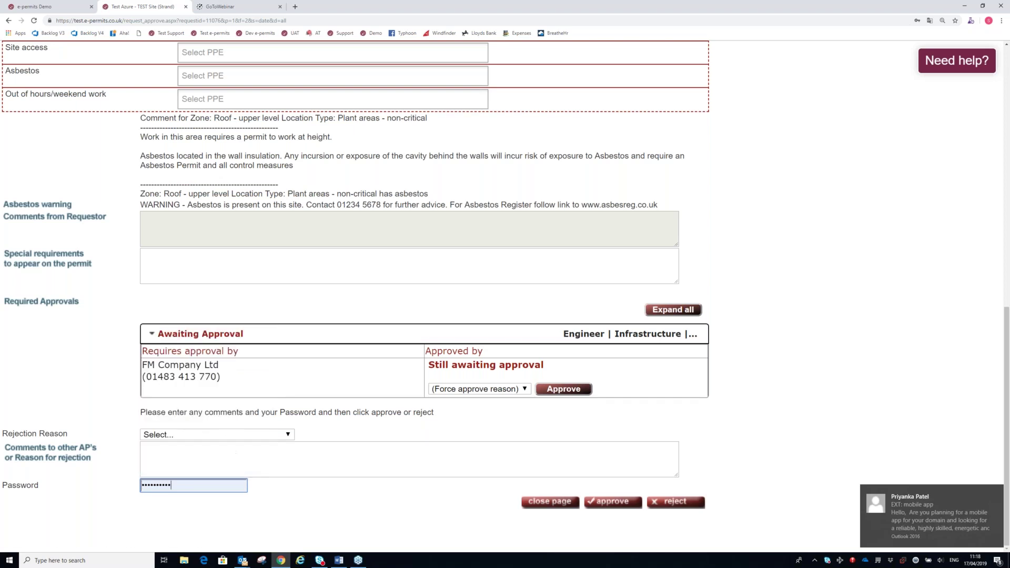
click(617, 504)
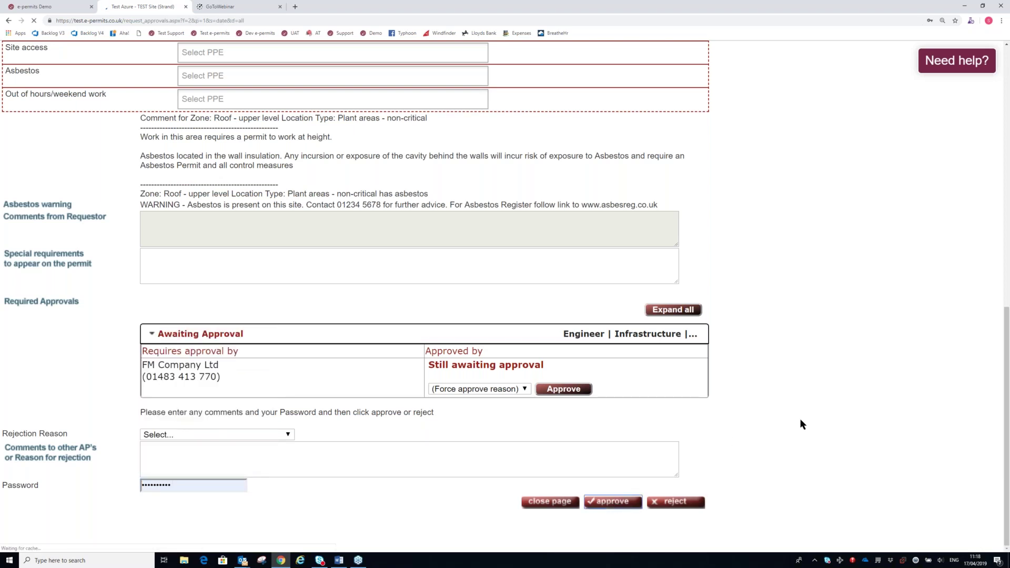
Open the Work on/near Live LV request 011082 under 011076, enter the approver's password and approve it.
click(123, 259)
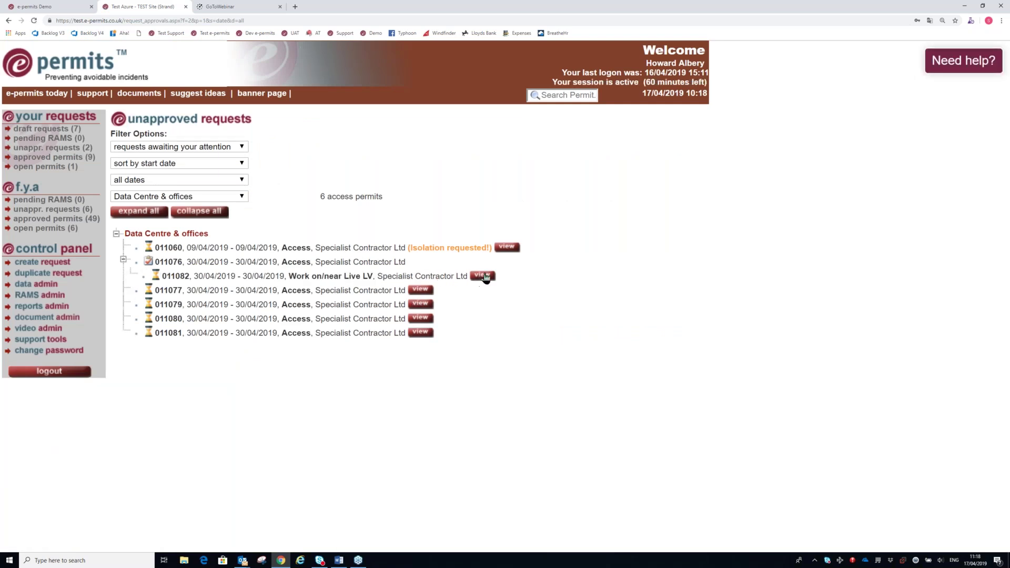
click(483, 277)
scroll(420, 421, down, 6)
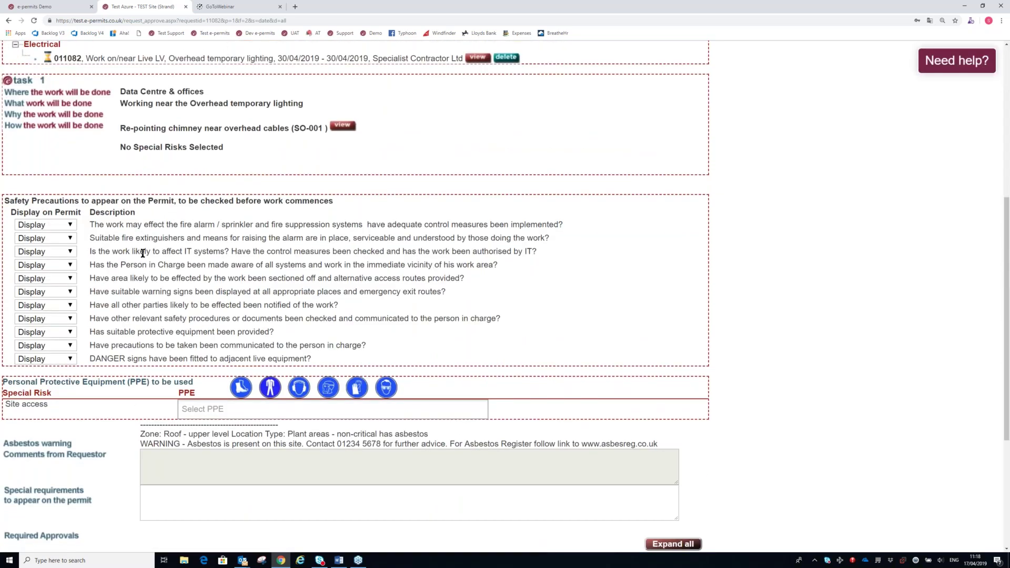
scroll(138, 269, down, 4)
click(165, 513)
click(193, 365)
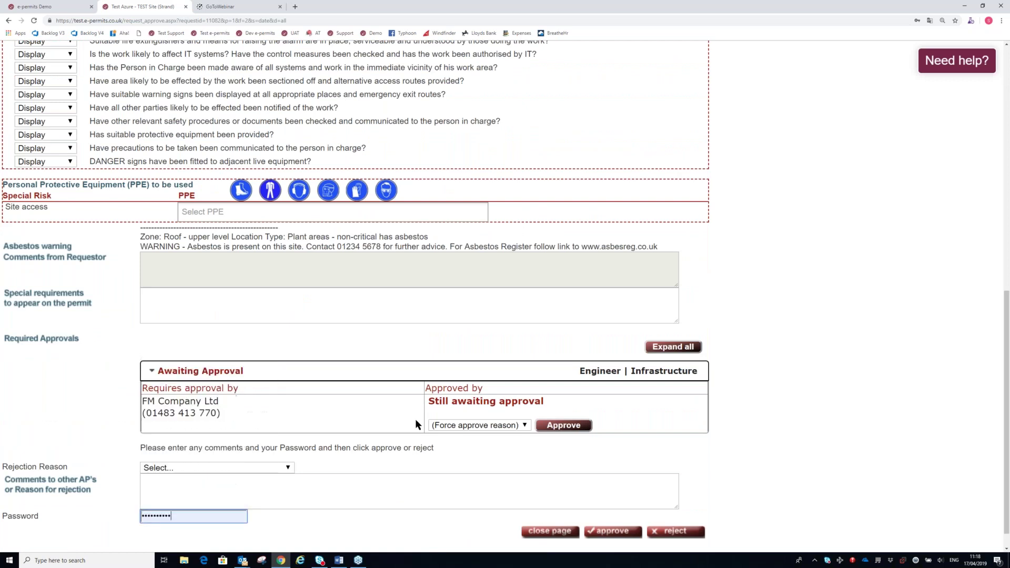
click(609, 533)
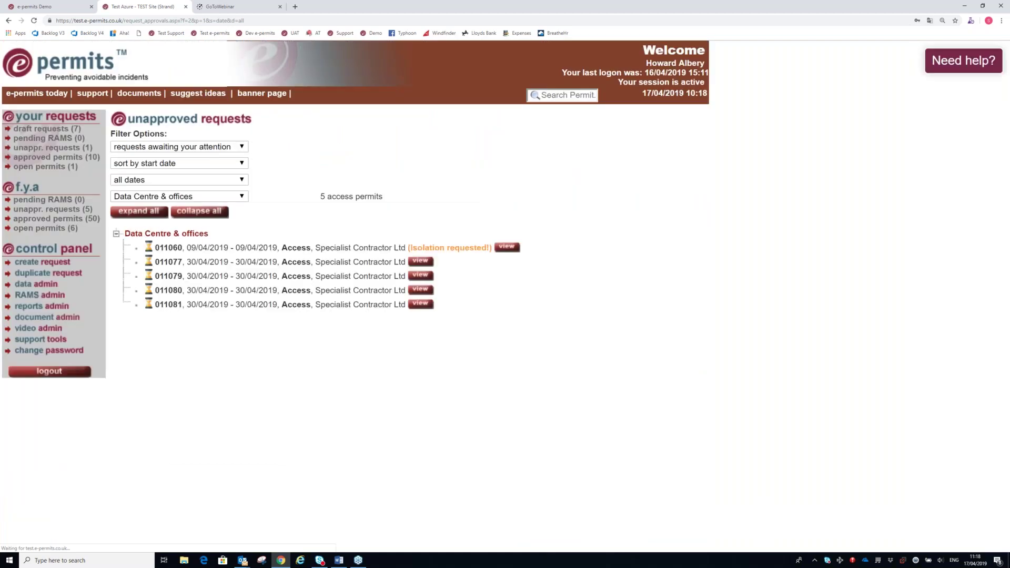
Go to the approved permits awaiting attention, show page 2 of the list and expand access permit 011076.
click(56, 223)
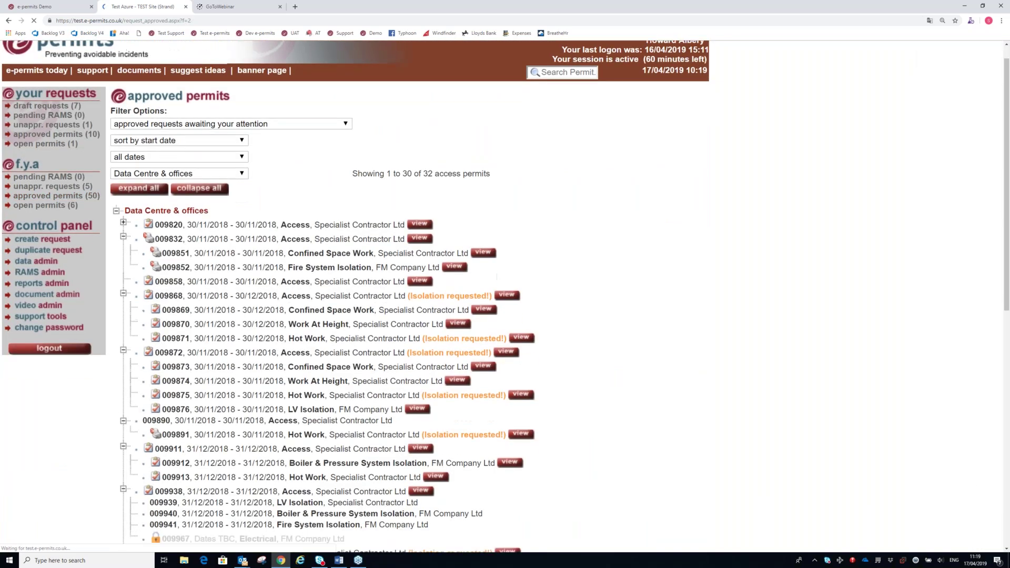
scroll(179, 442, down, 8)
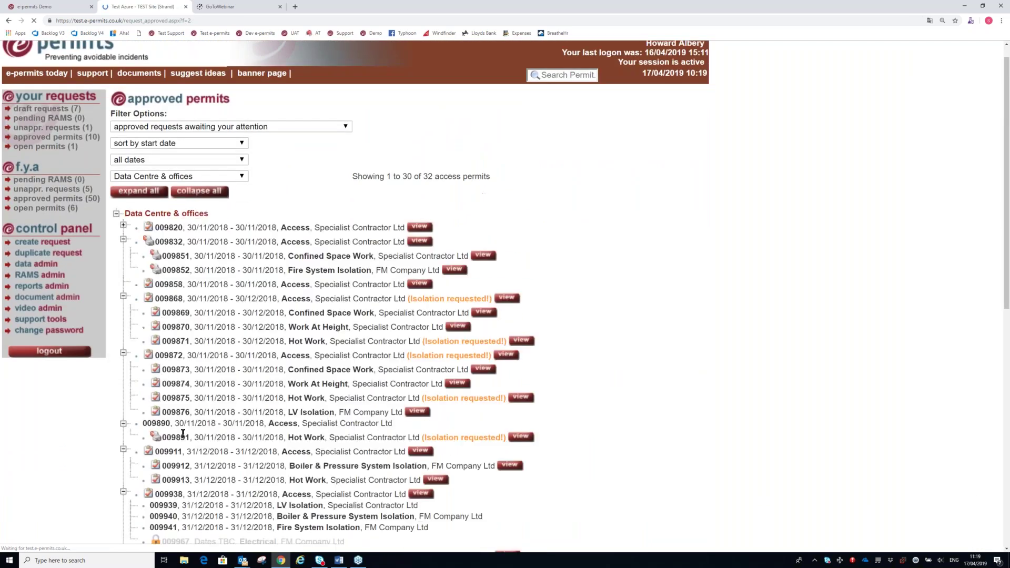
scroll(179, 442, down, 4)
scroll(158, 473, down, 6)
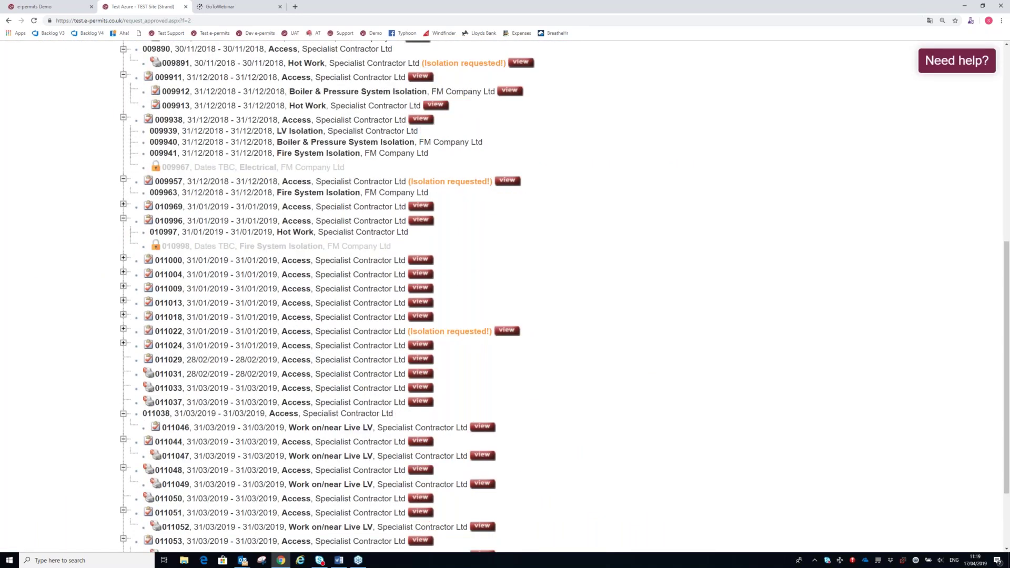
click(142, 516)
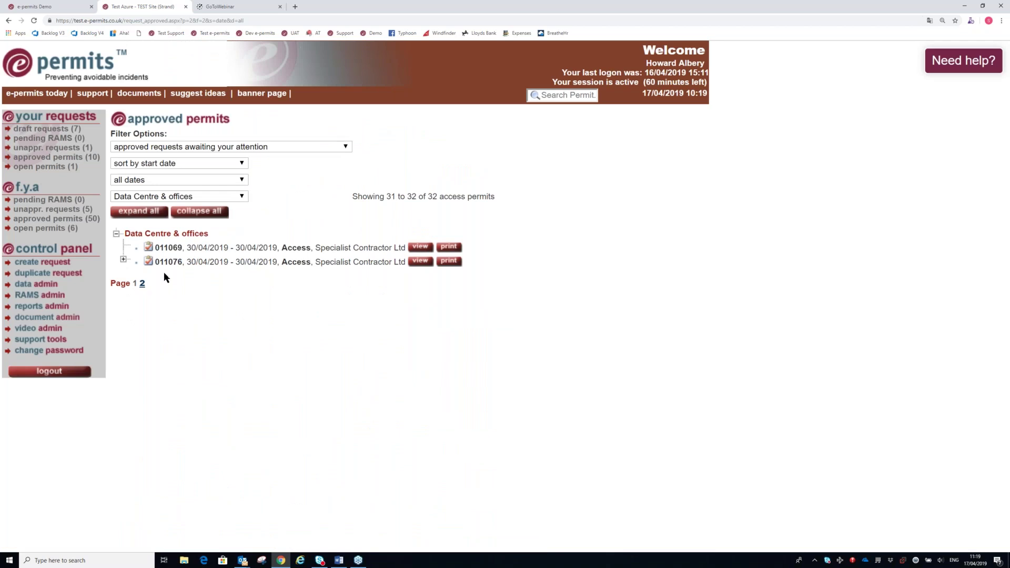
click(123, 261)
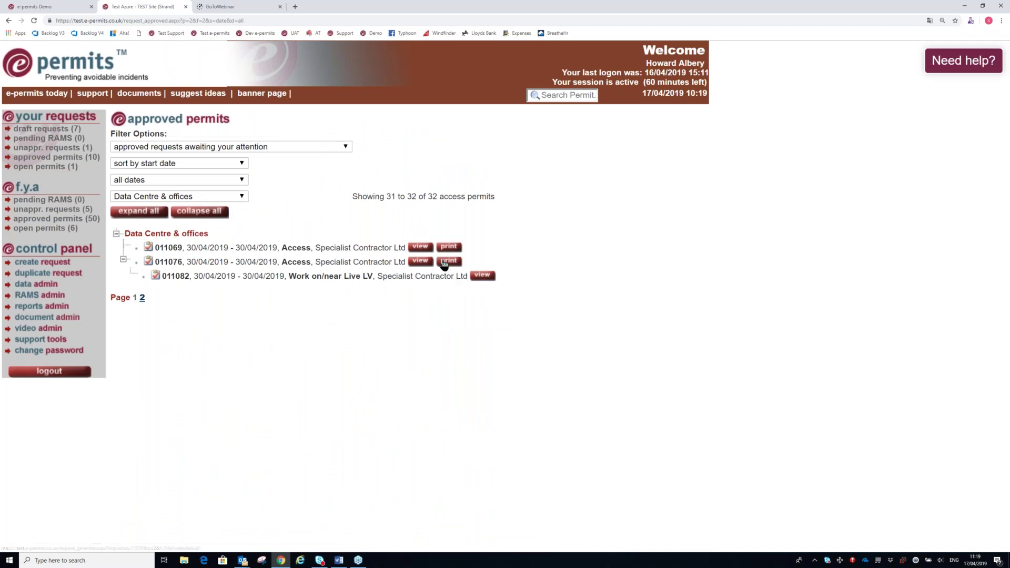
Open approved Work on/near Live LV permit 011082, print the permit and open Permit011082.pdf.
click(482, 277)
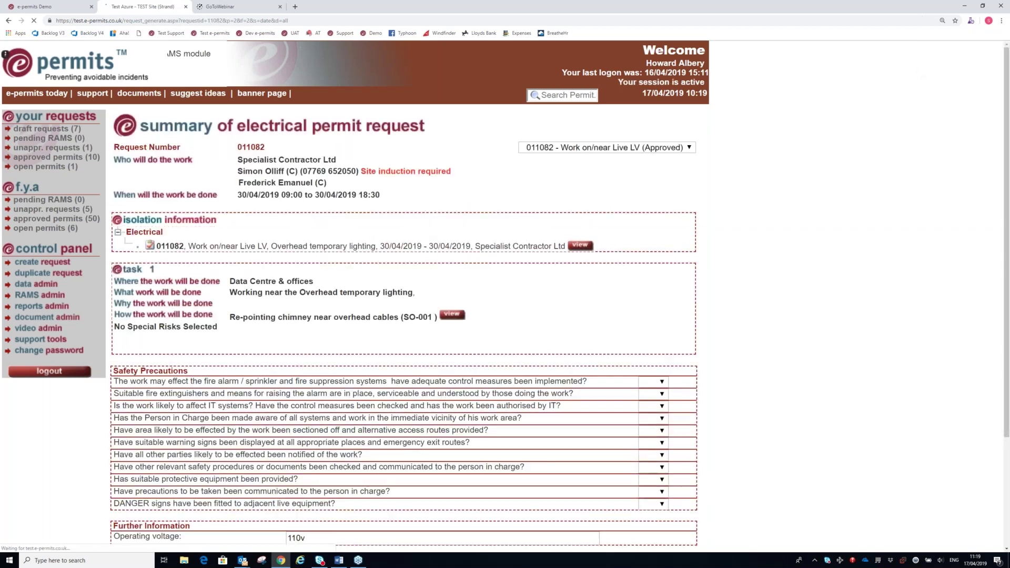
scroll(628, 498, down, 2)
click(627, 497)
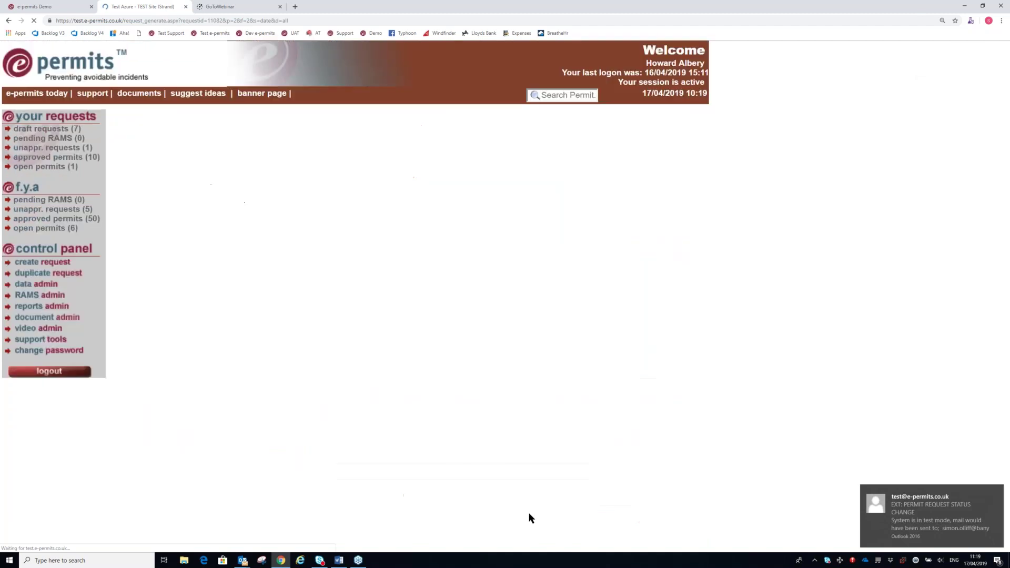
scroll(295, 489, down, 3)
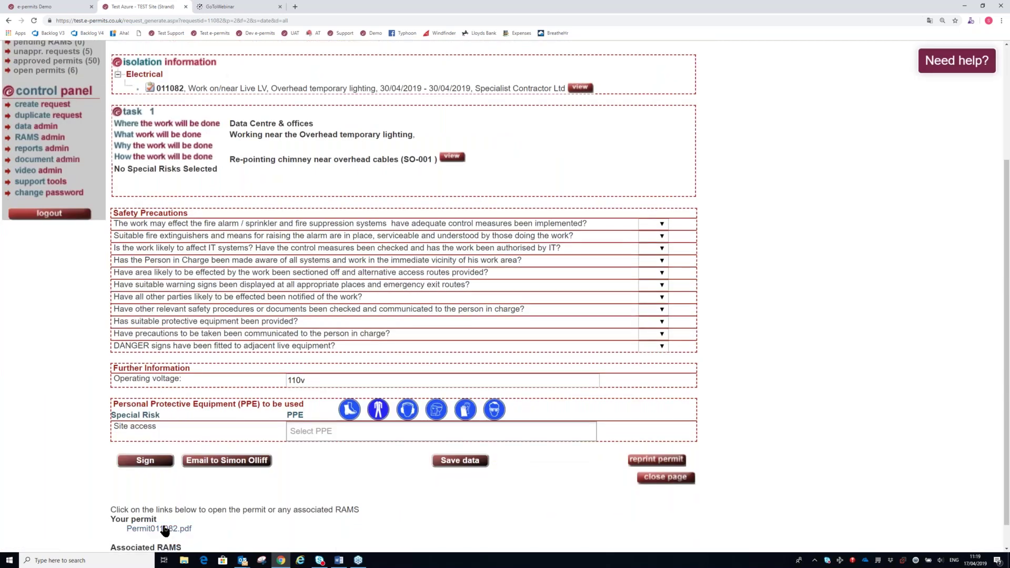
click(162, 529)
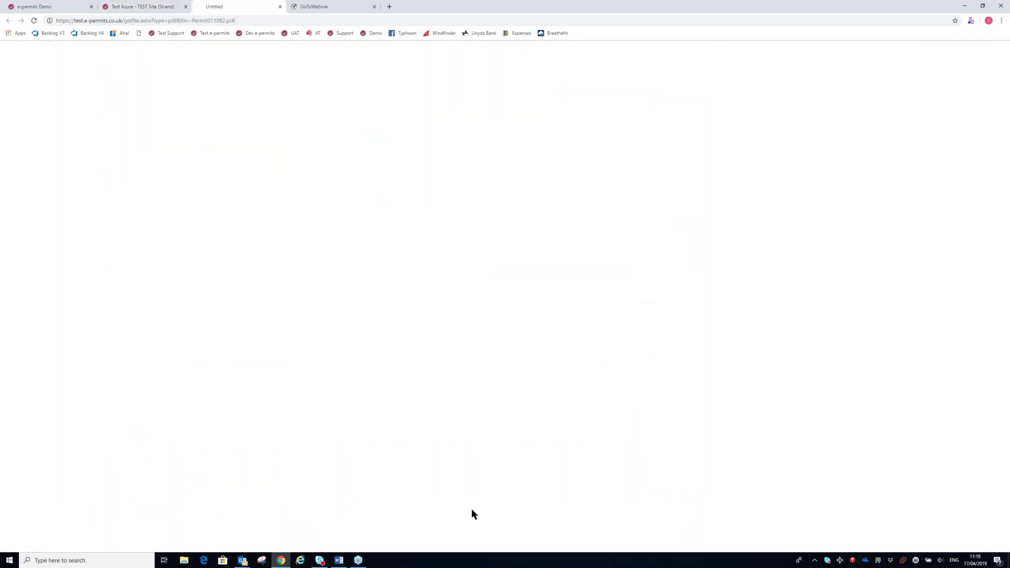